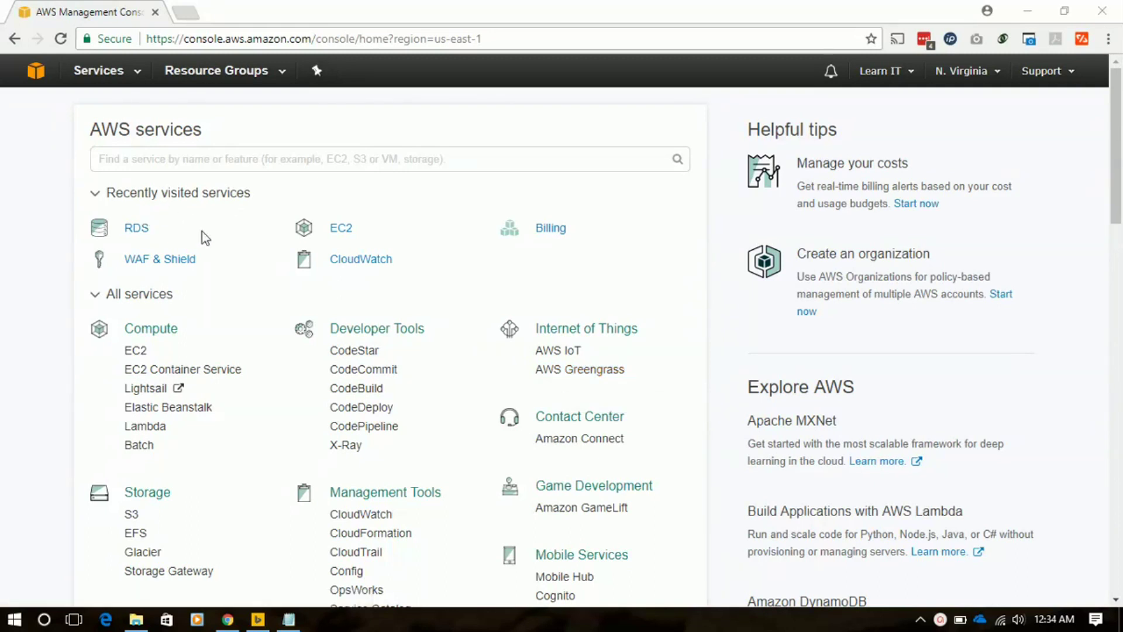
Open the RDS service's instances page and start launching a new DB instance
click(124, 71)
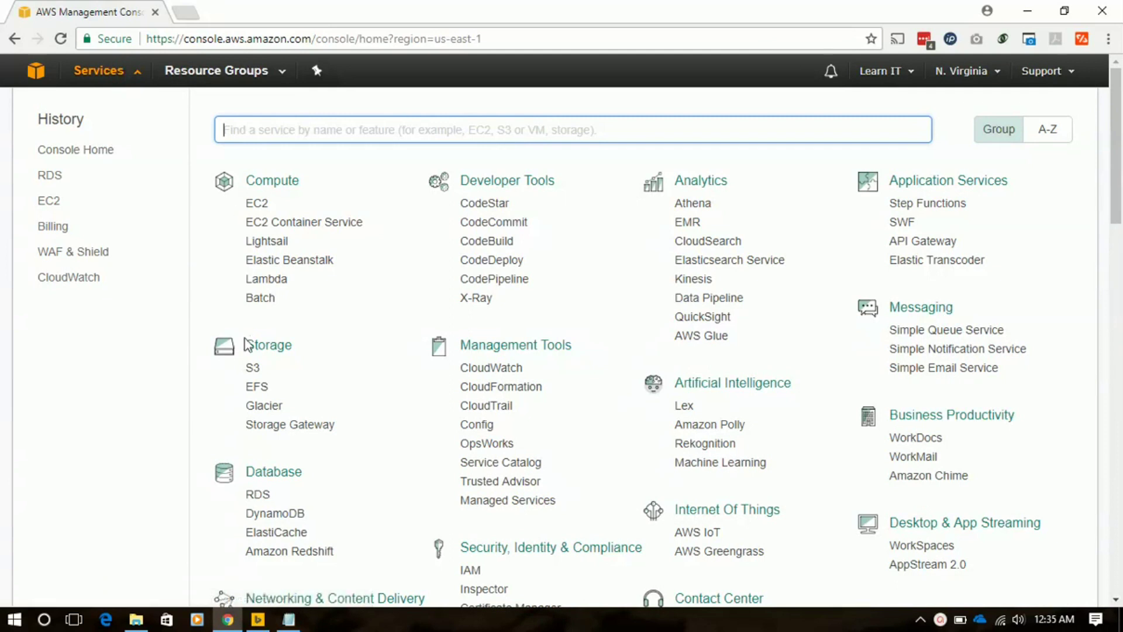
click(262, 499)
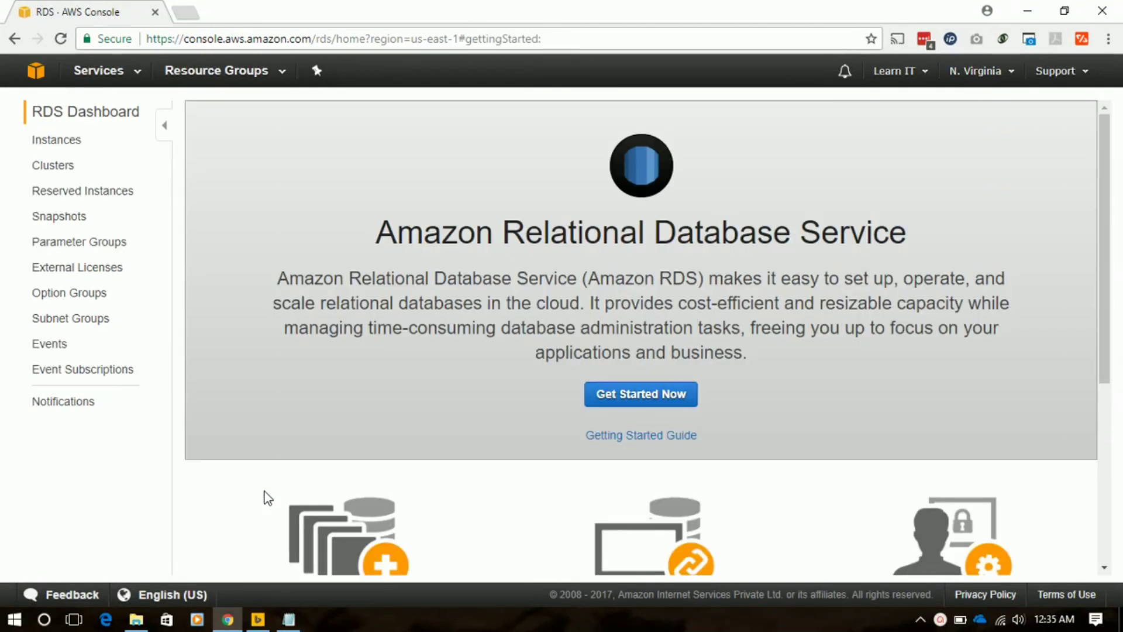
click(248, 420)
click(73, 146)
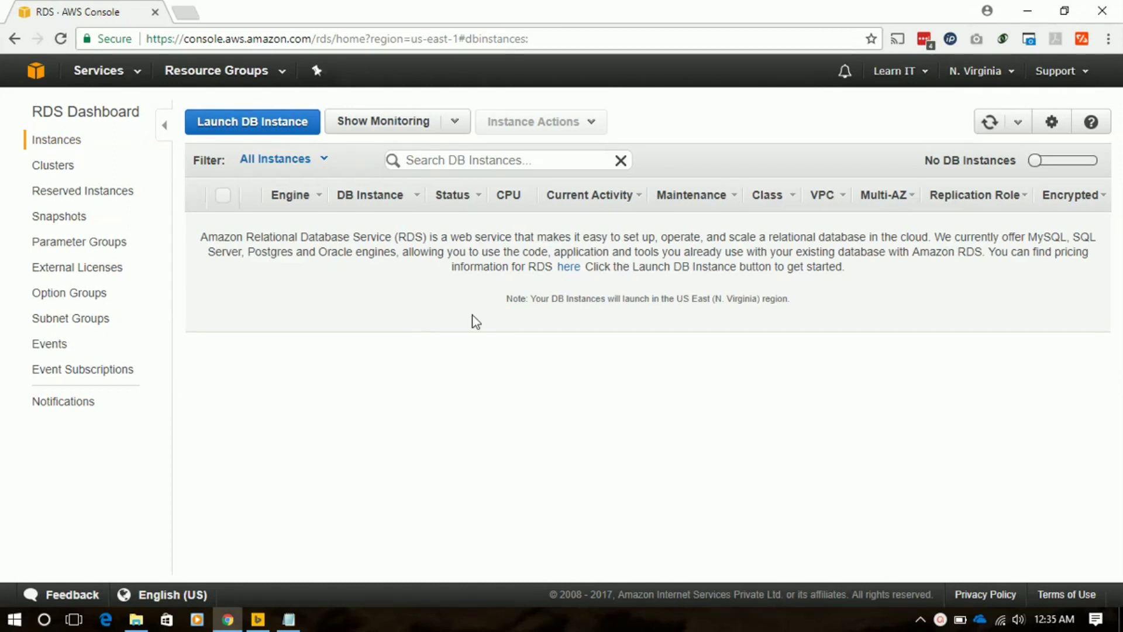
click(249, 124)
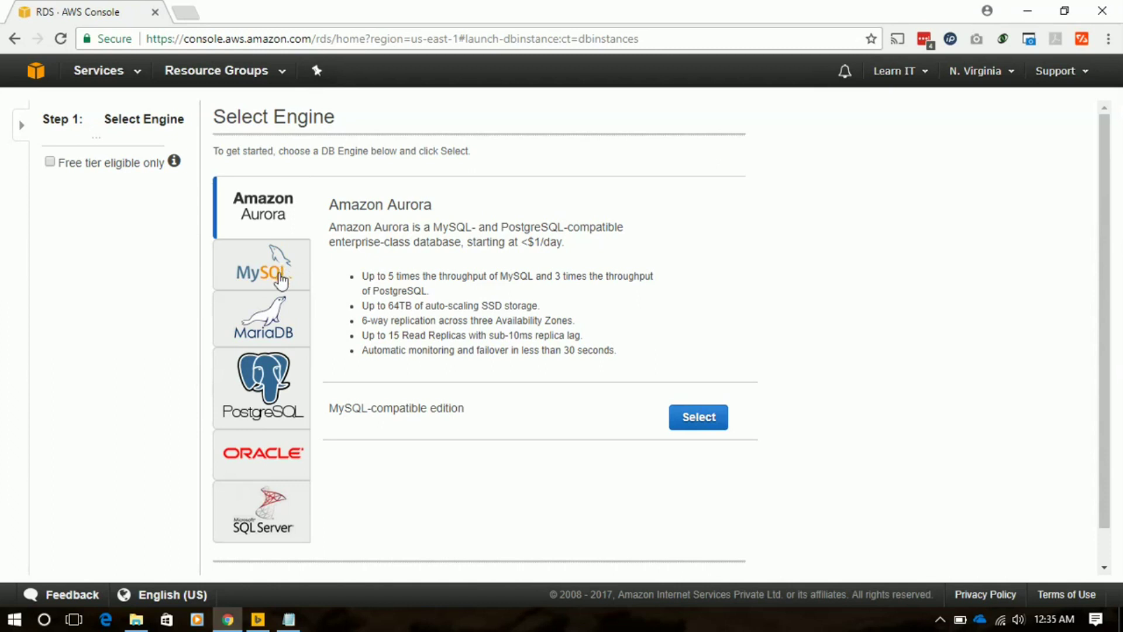
Choose MariaDB as the database engine with the Dev/Test usage option and proceed to the DB details
click(278, 335)
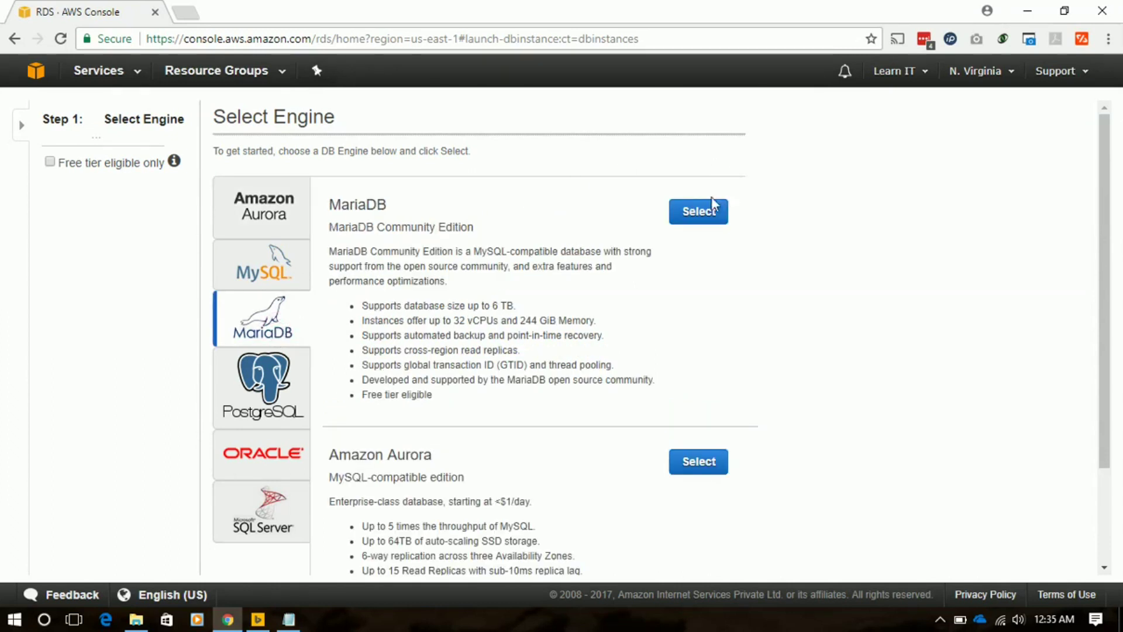
click(699, 211)
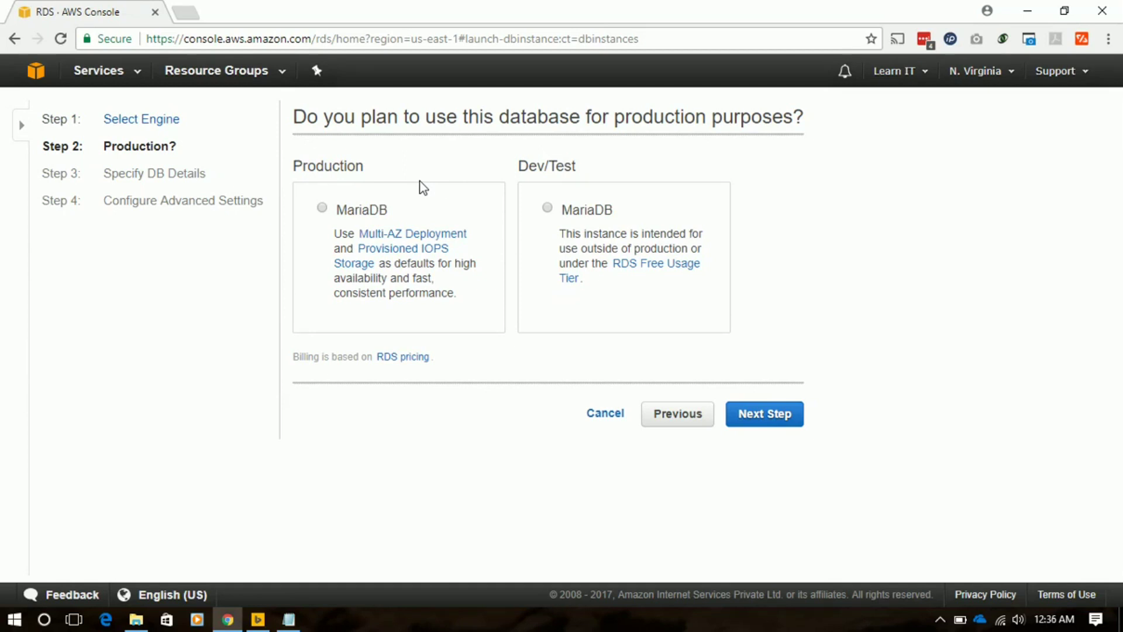
click(548, 214)
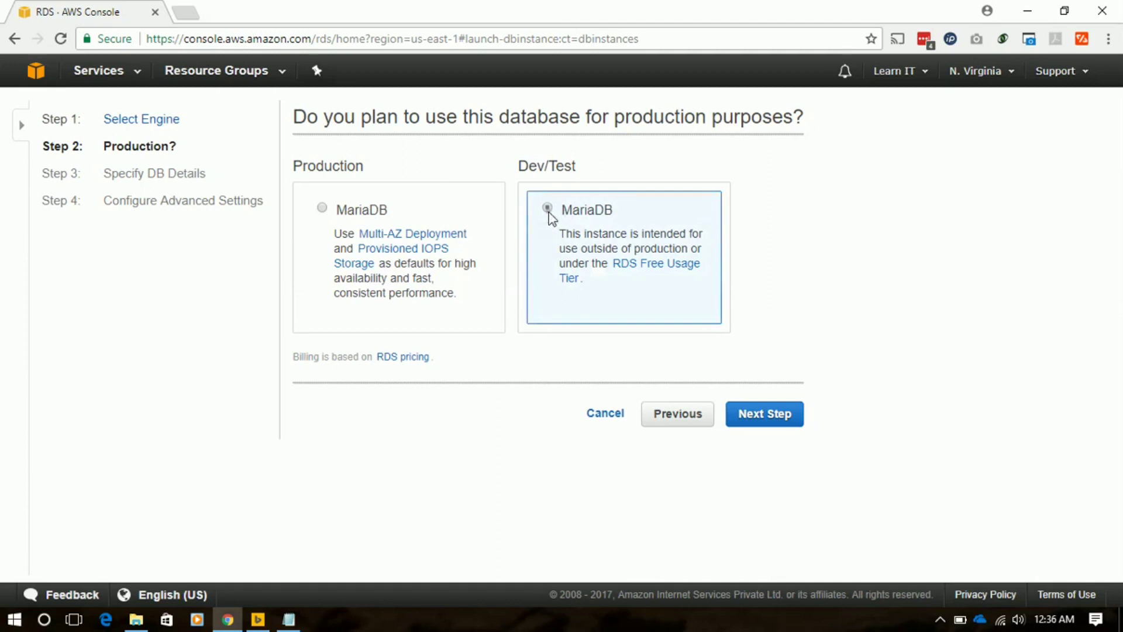
click(790, 417)
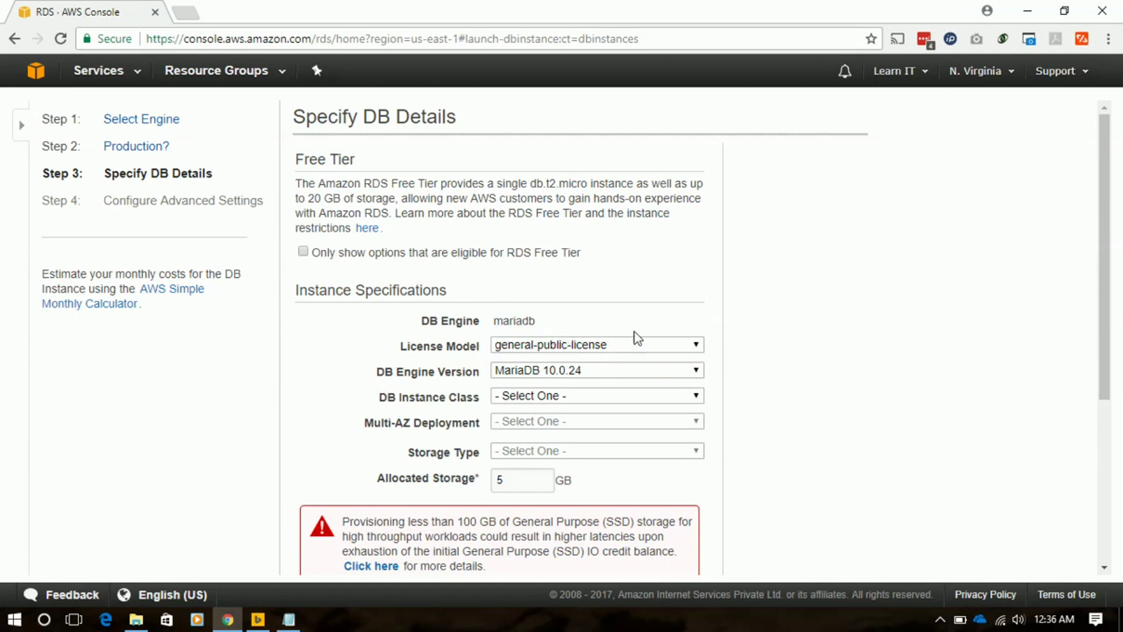
Select the general-public-license license model and the MariaDB 10.0.24 engine version
click(661, 344)
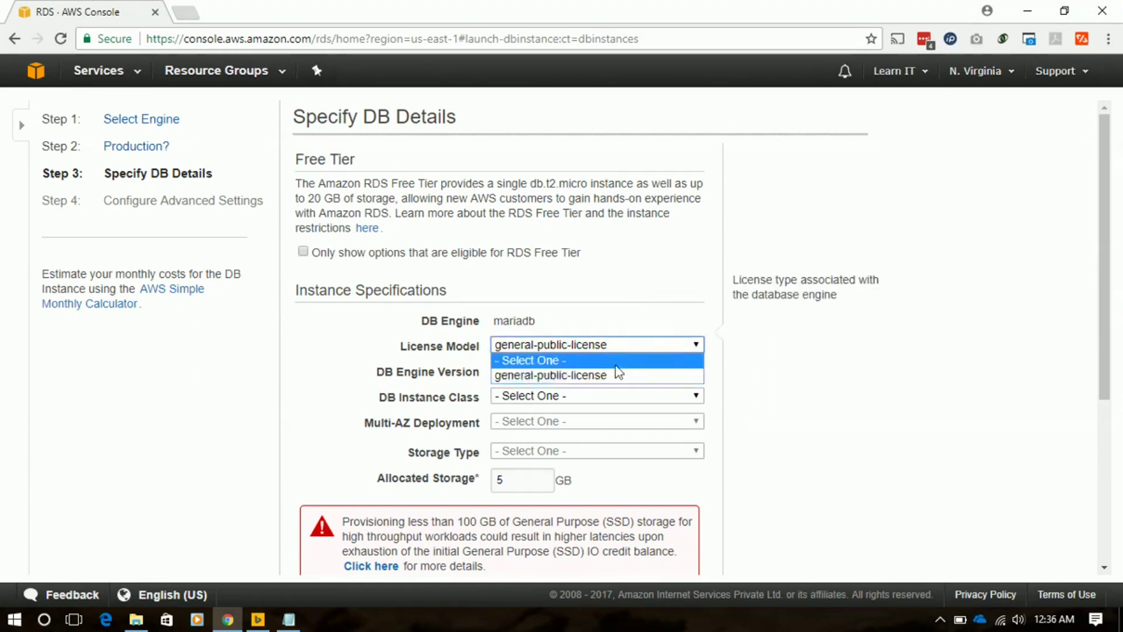
click(606, 374)
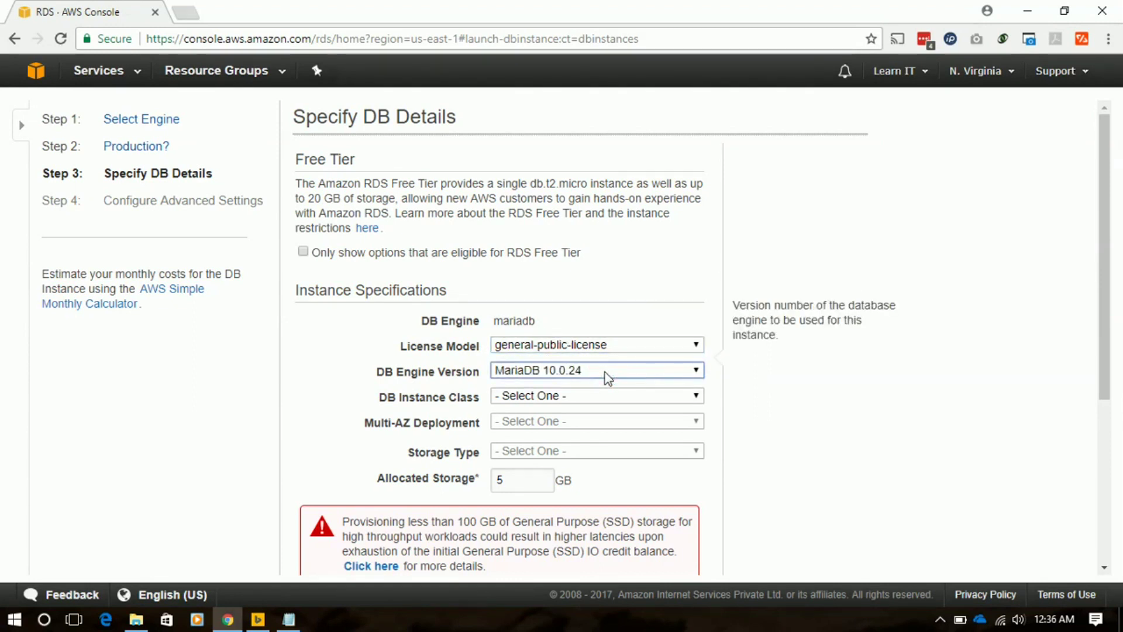
click(605, 372)
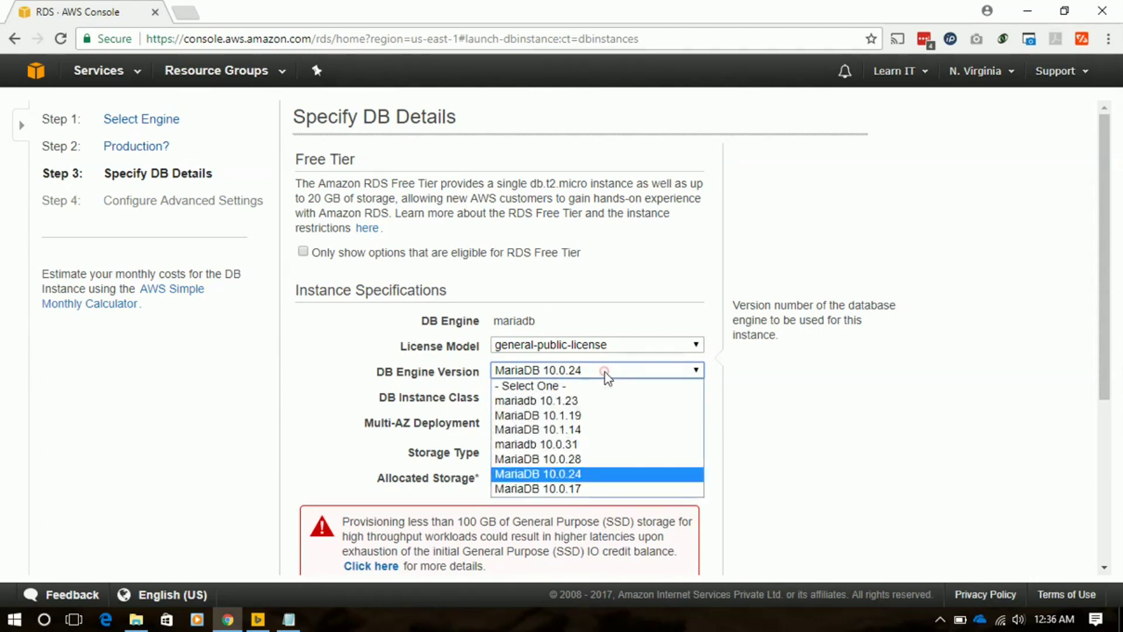
click(578, 475)
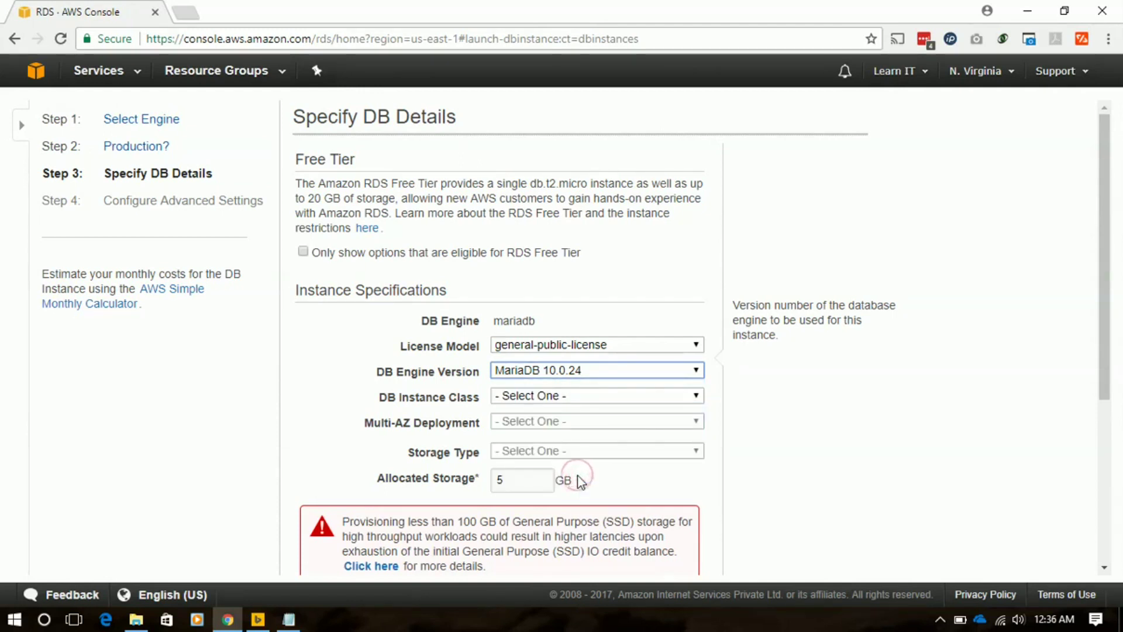
Set the DB instance class to db.t2.micro with 1 vCPU and 1 GiB RAM
click(697, 395)
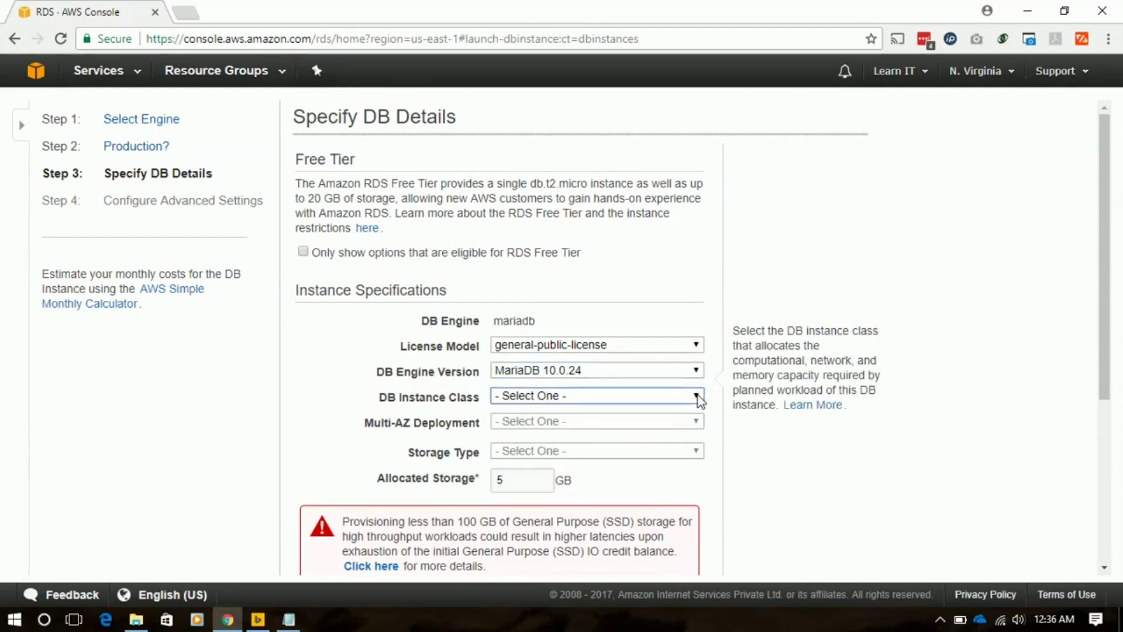
click(697, 395)
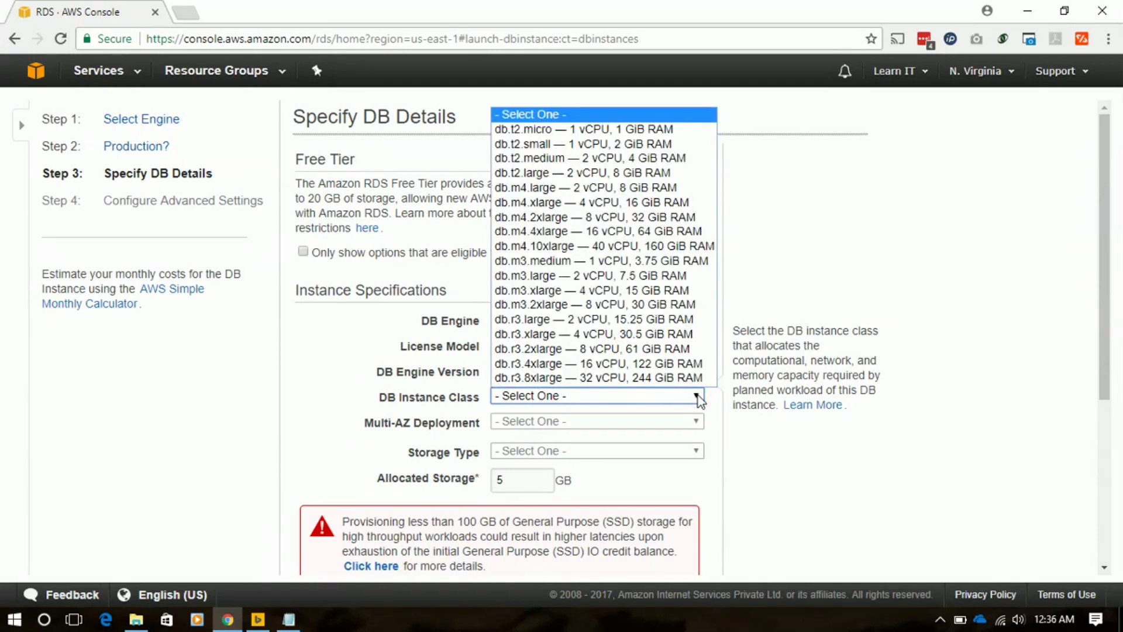
click(533, 129)
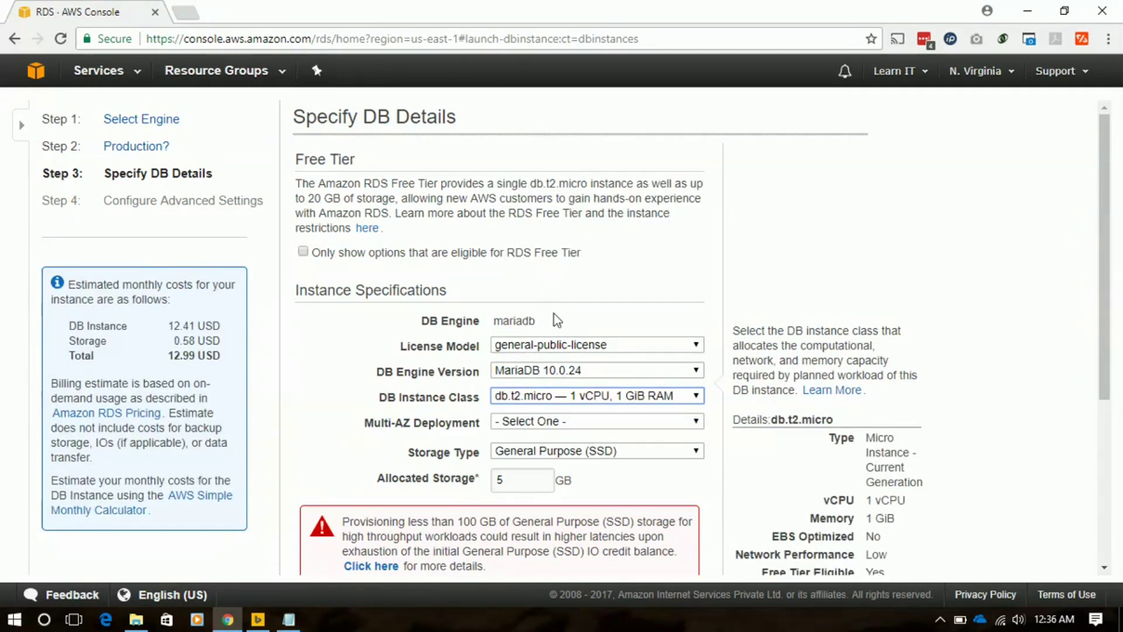
drag(1100, 186, 1109, 296)
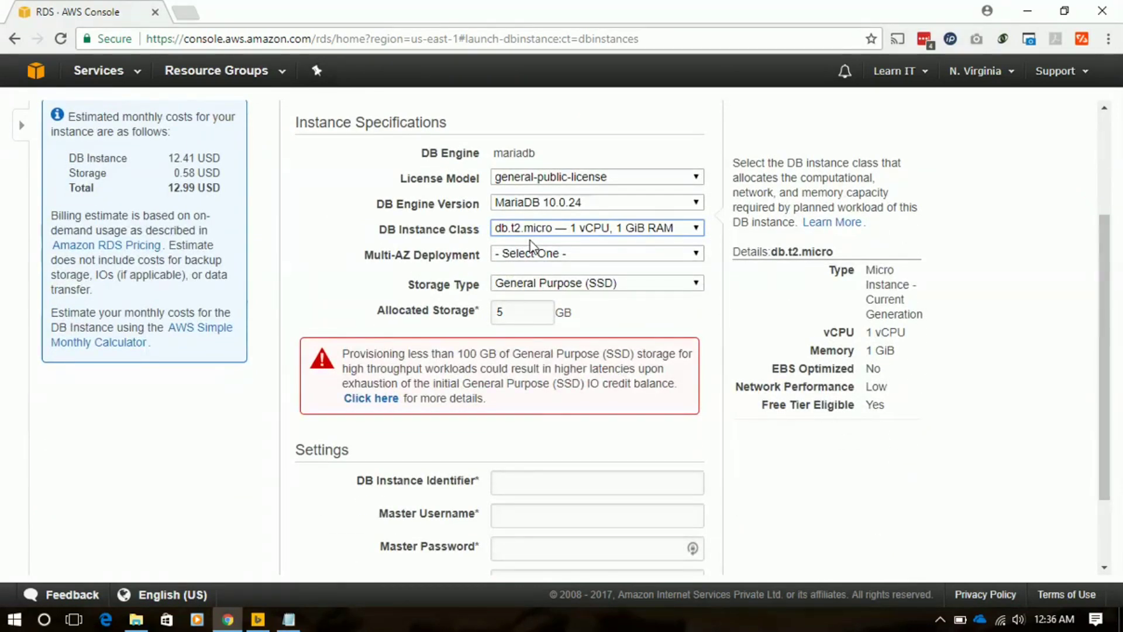
click(522, 313)
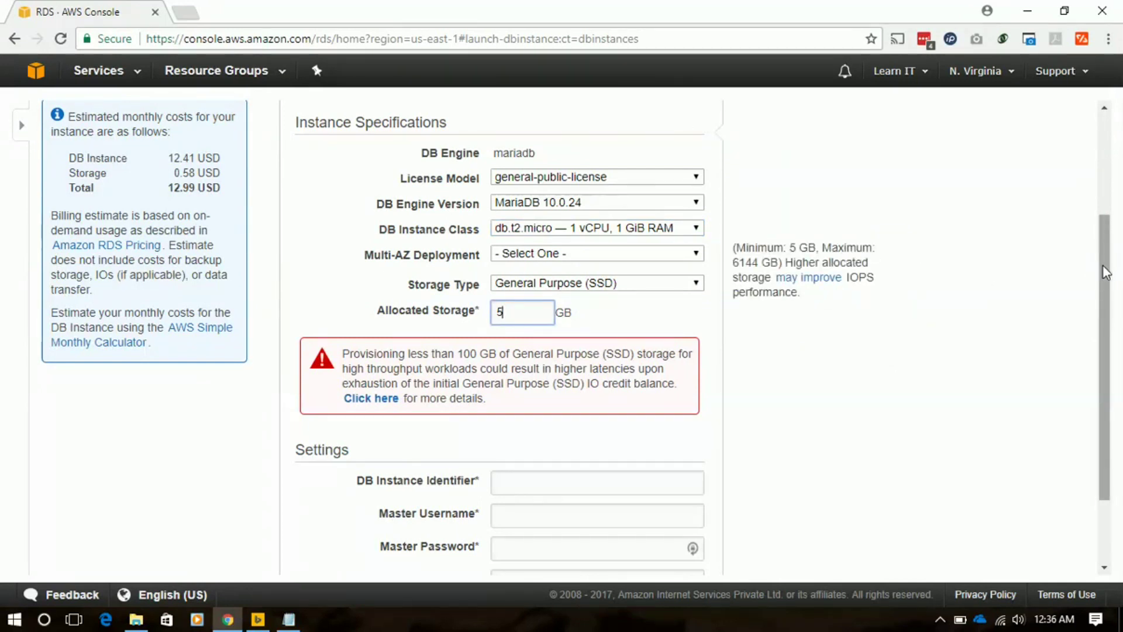
Enter testdb as the DB instance identifier and testdbadmin as the master username
drag(1105, 271, 1111, 348)
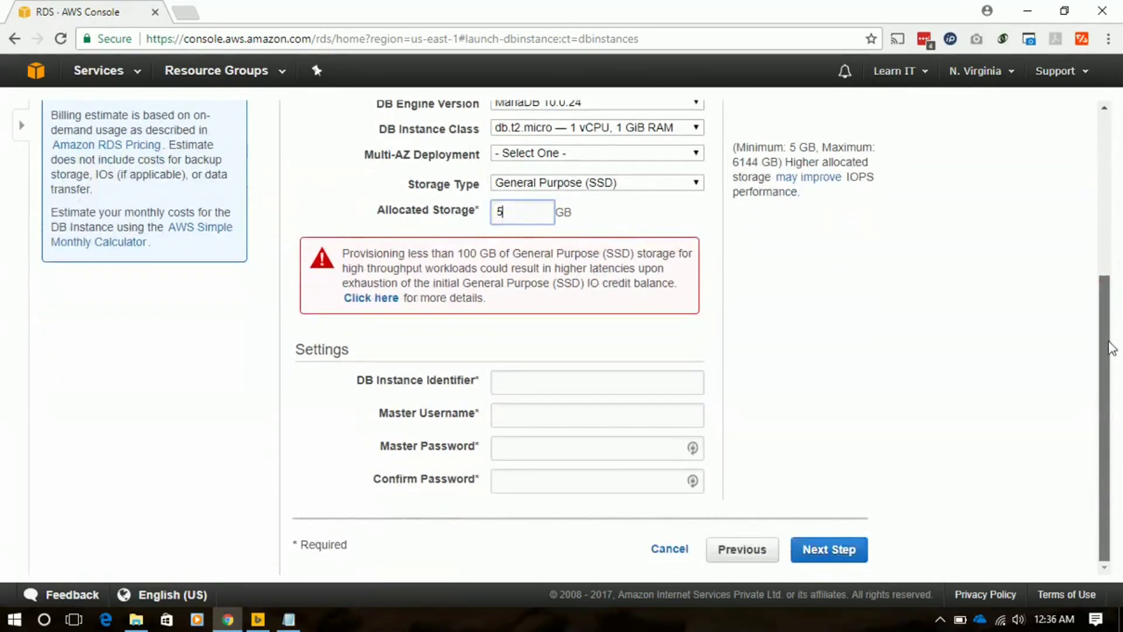
click(642, 384)
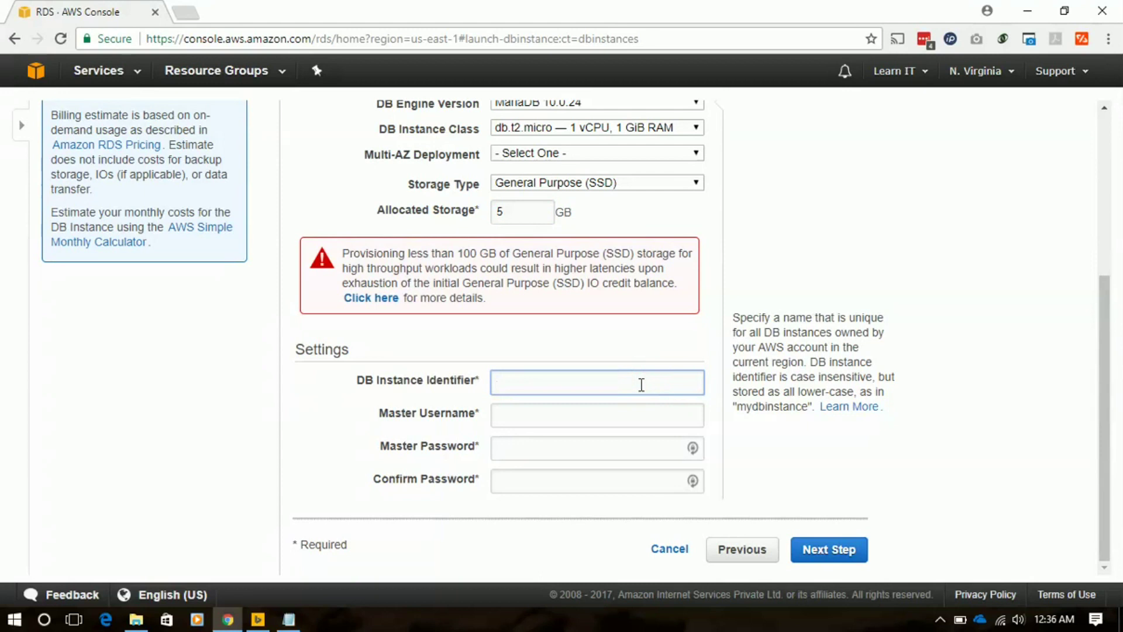
text(testdb)
click(622, 410)
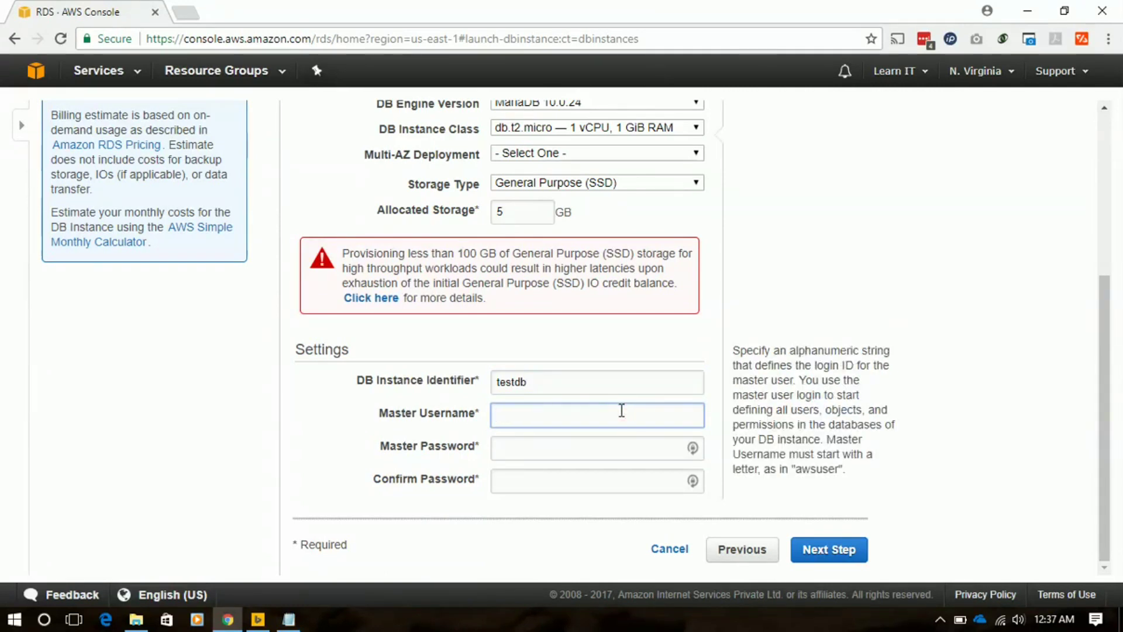
text(testdbadmin)
Copy the master username into the open Notepad note below the saved password
double_click(614, 411)
key(ctrl+c)
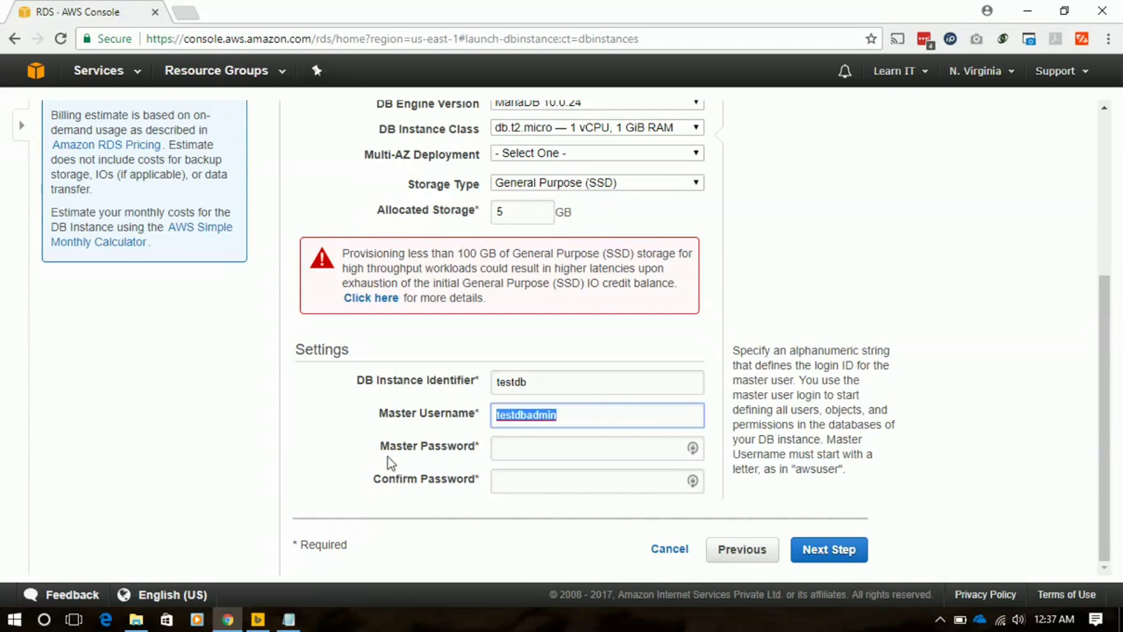
click(288, 619)
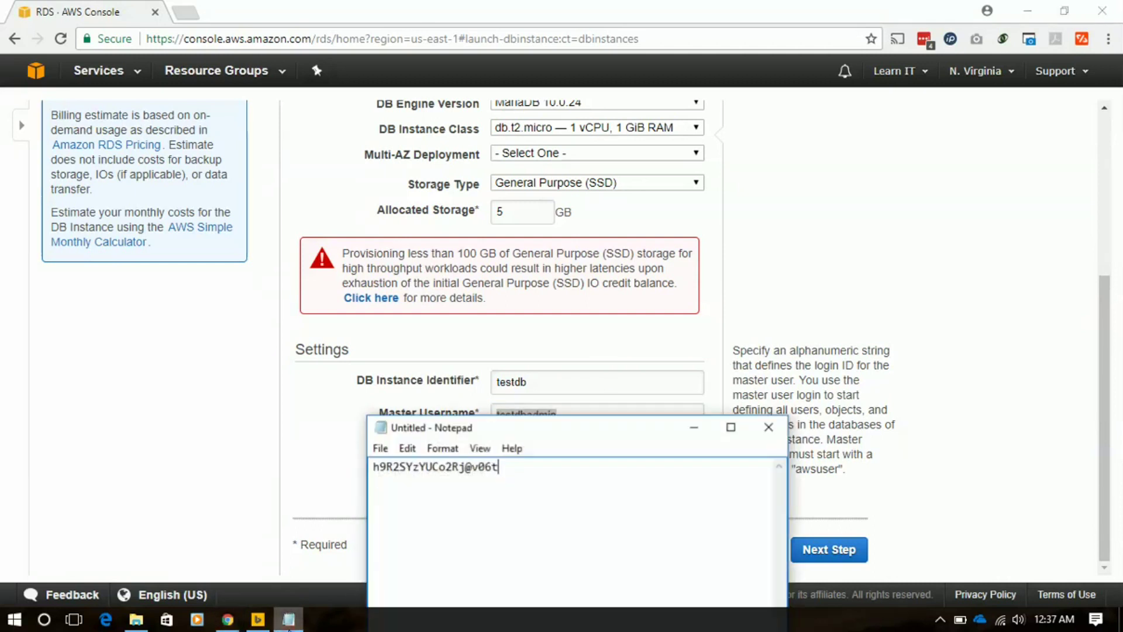
click(511, 502)
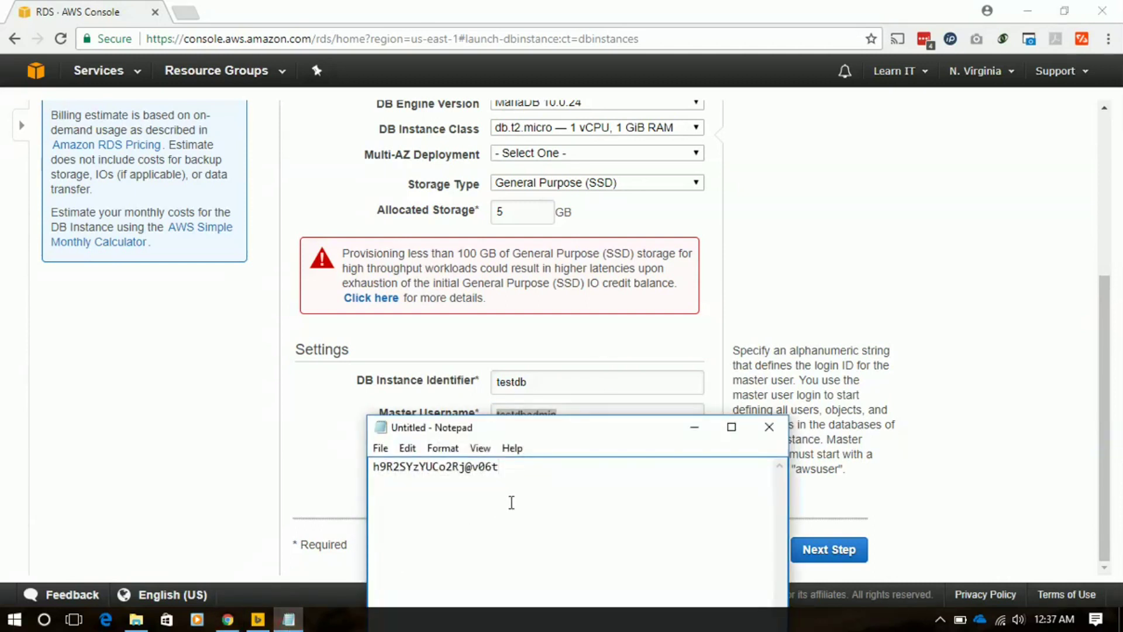
key(ctrl+v)
Try to use the password saved in the Notepad note as the master password in the RDS form
drag(512, 467, 373, 472)
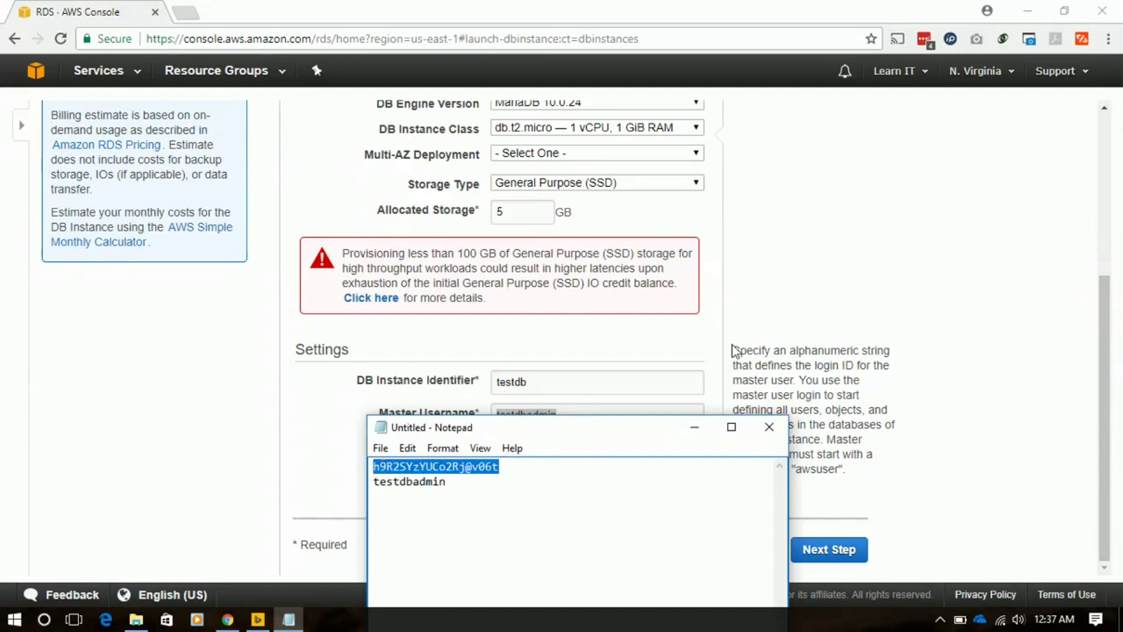
click(694, 430)
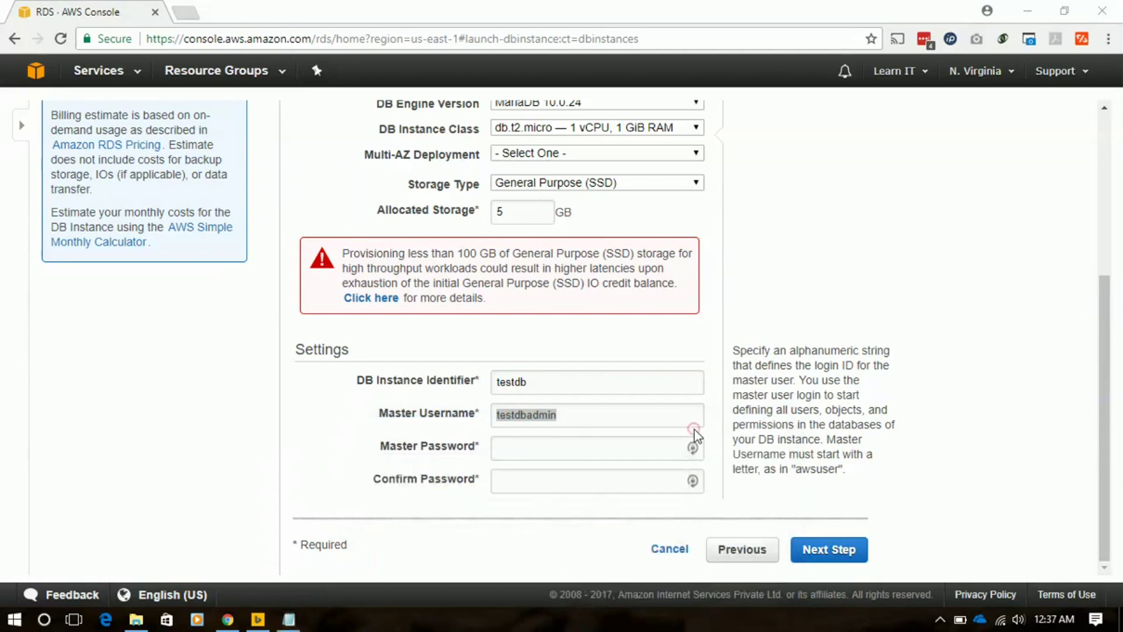
click(512, 445)
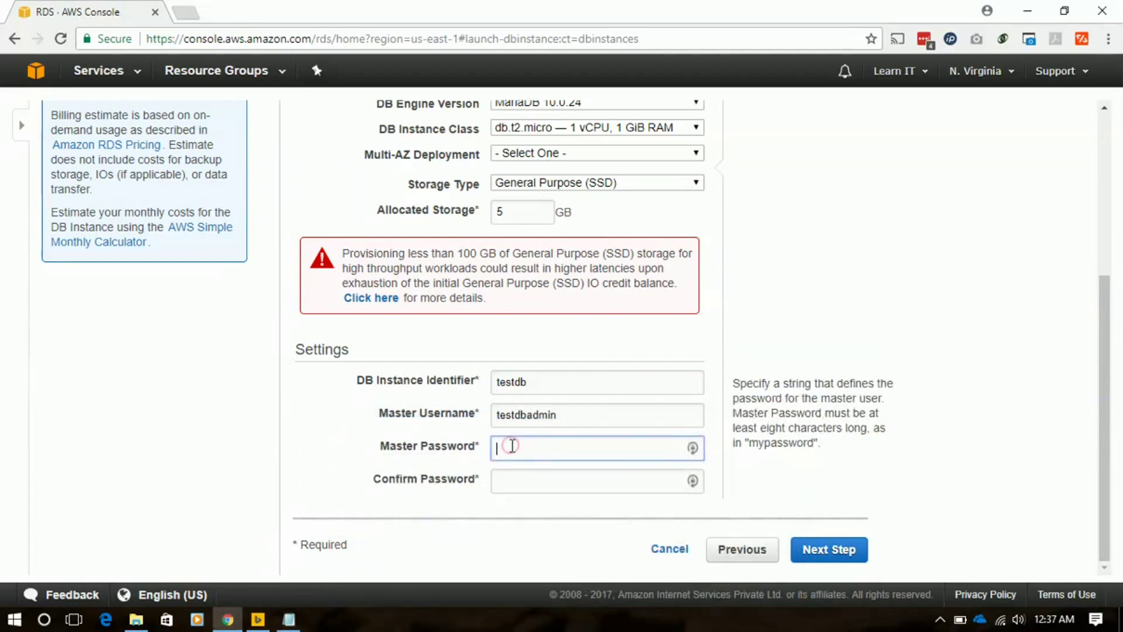
key(ctrl+v)
click(524, 481)
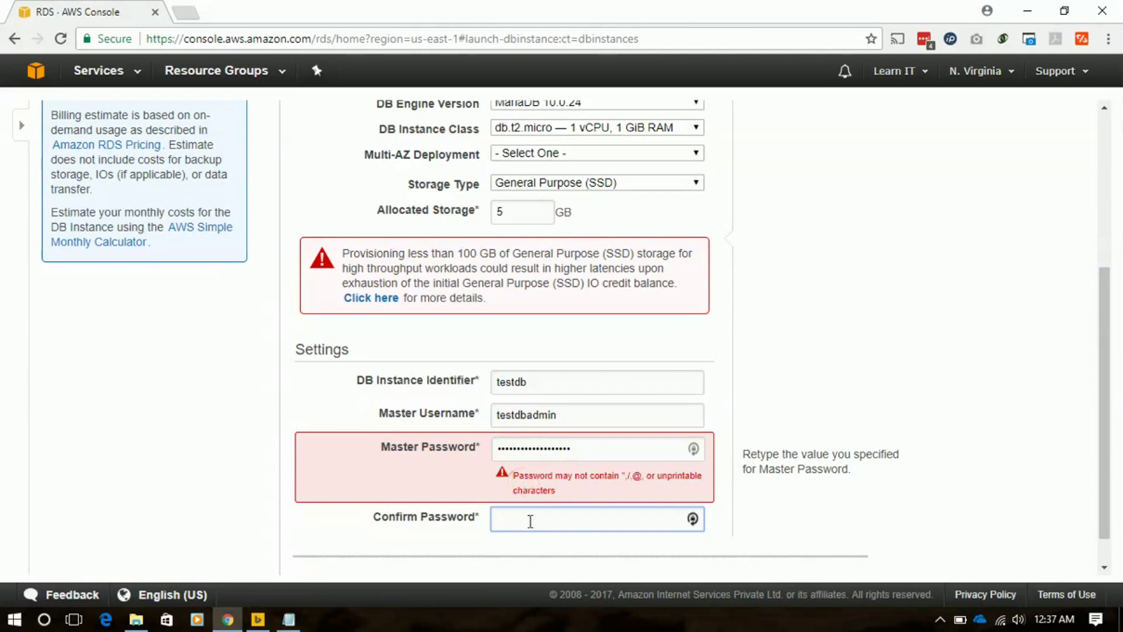
Remove the disallowed special character from the password in the Notepad note and copy the corrected master password
click(288, 621)
click(473, 467)
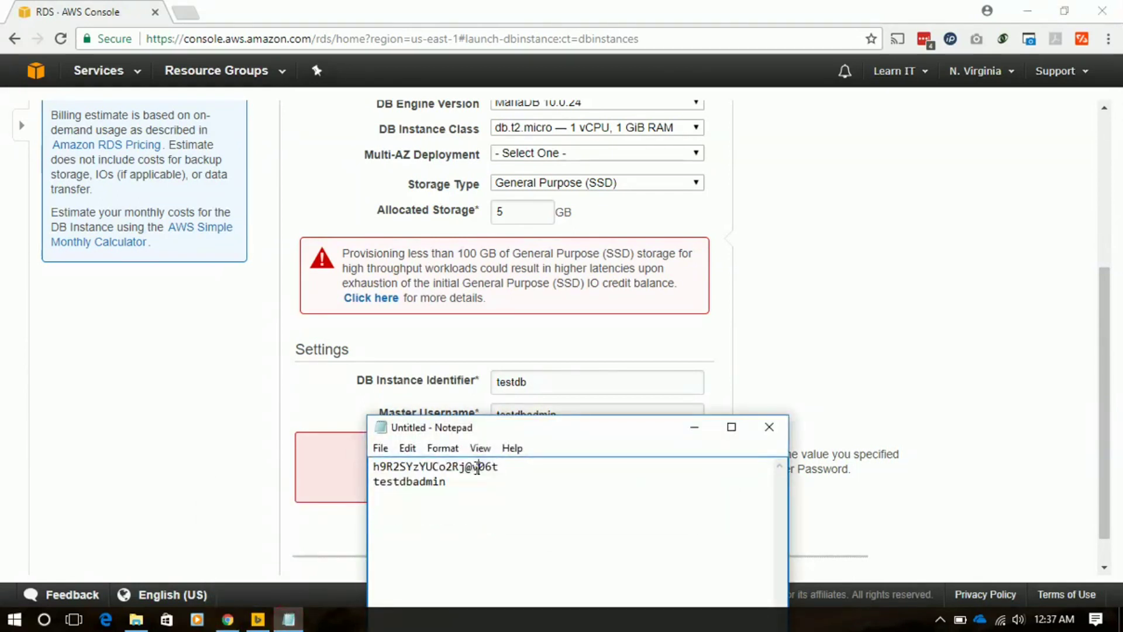
key(BackSpace)
double_click(495, 466)
click(502, 466)
drag(497, 466, 372, 468)
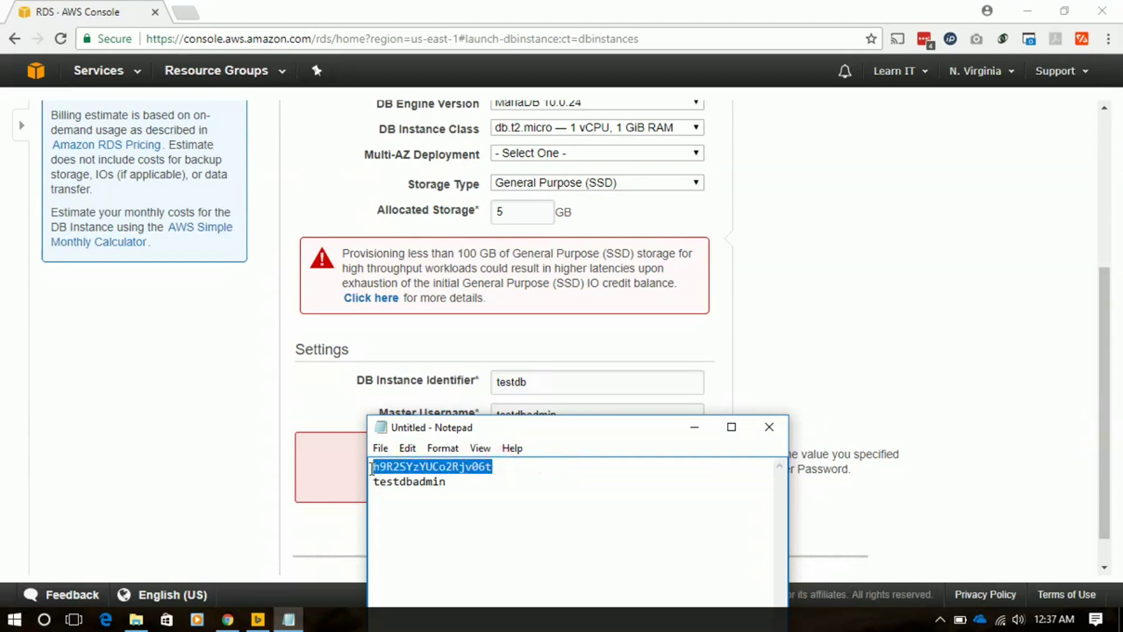
key(ctrl+c)
Paste the corrected password into the Master Password and Confirm Password fields and proceed to the advanced settings
click(252, 465)
click(595, 448)
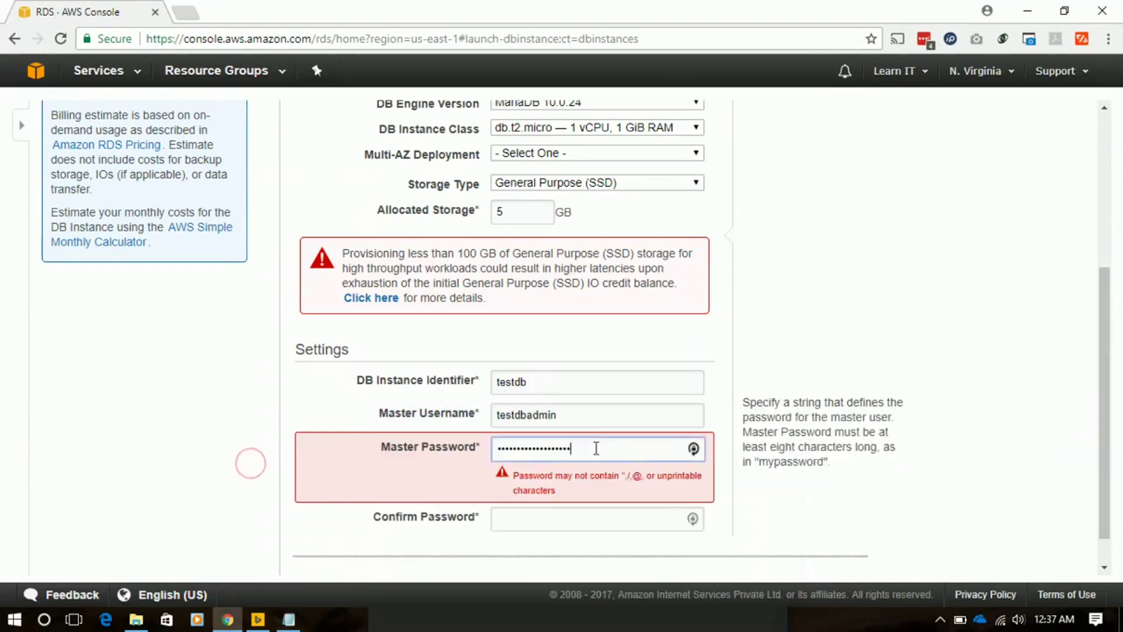
double_click(593, 448)
key(ctrl+v)
click(563, 523)
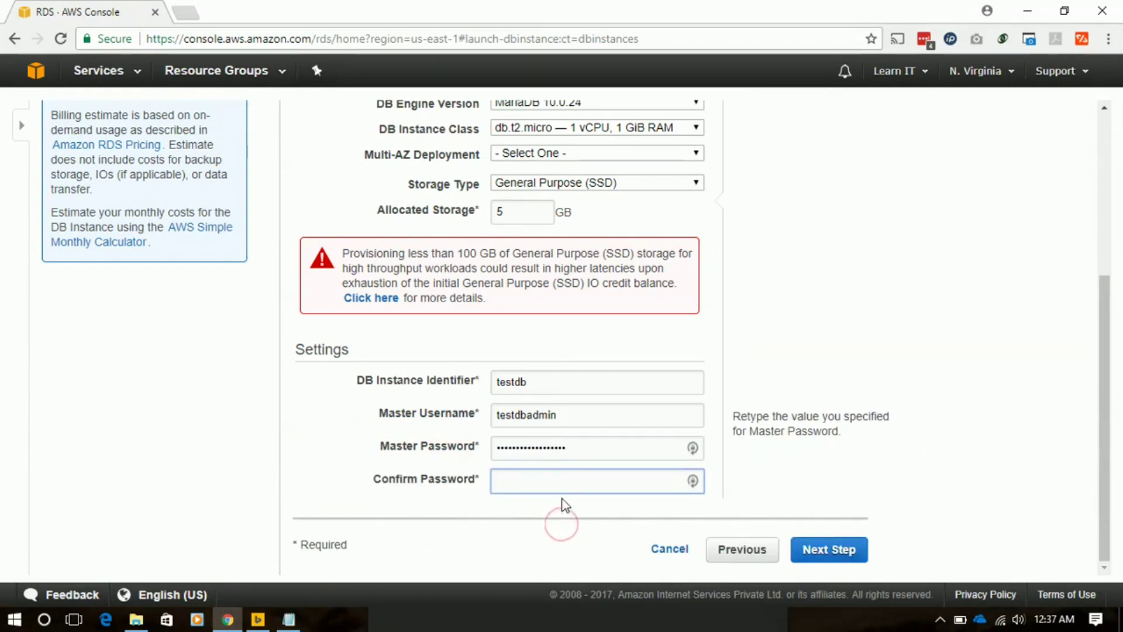
key(ctrl+v)
click(854, 549)
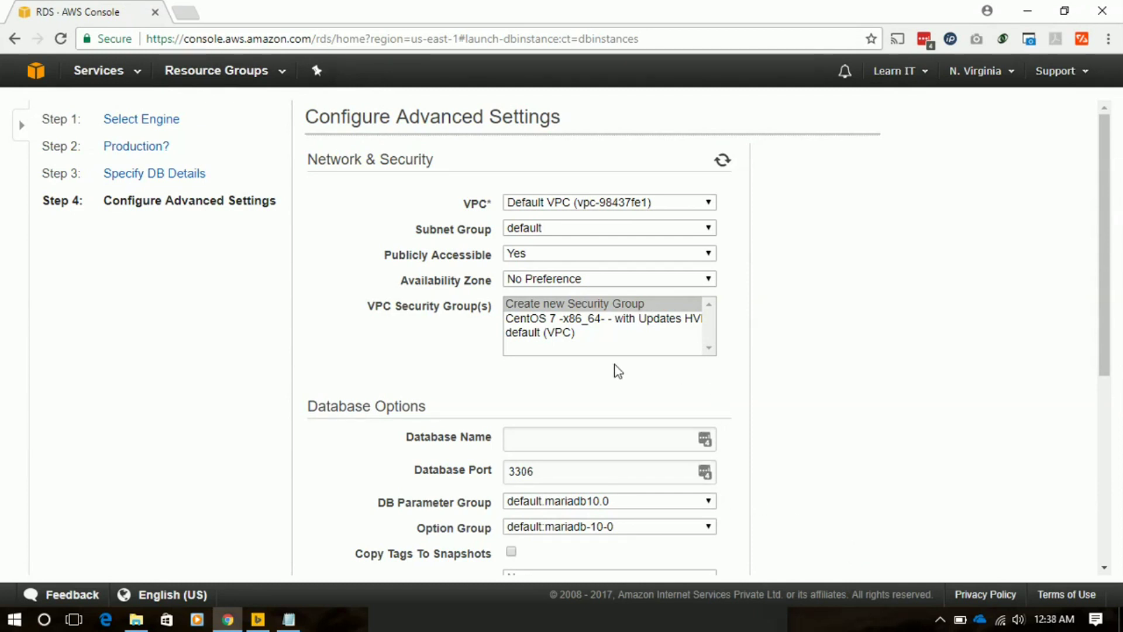
Assign the default (VPC) security group to the DB instance
click(672, 345)
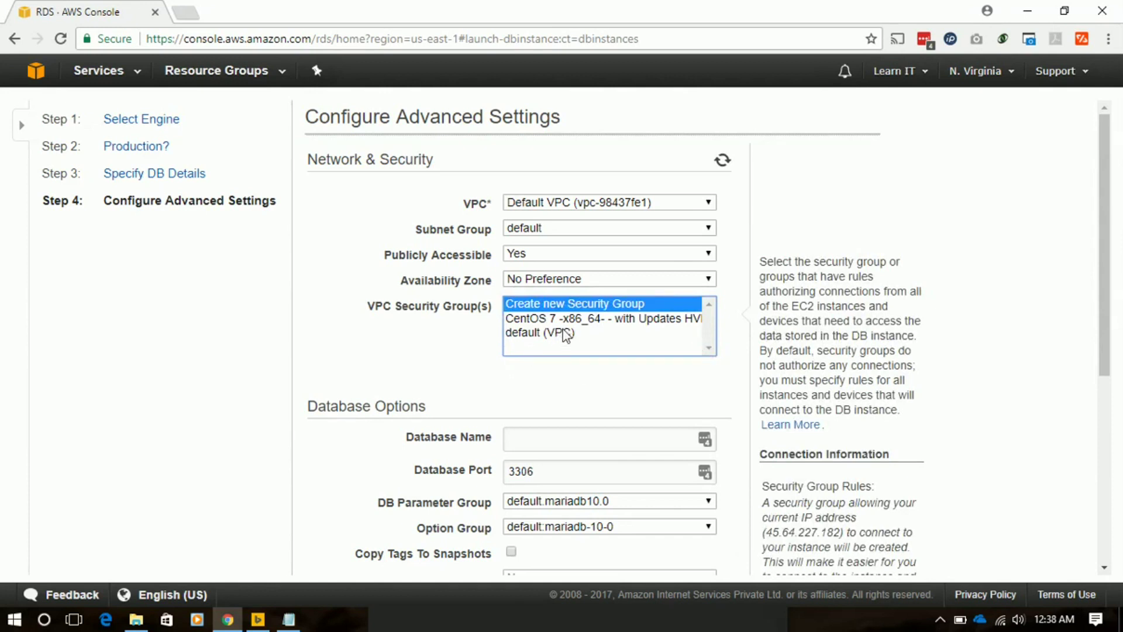
click(533, 339)
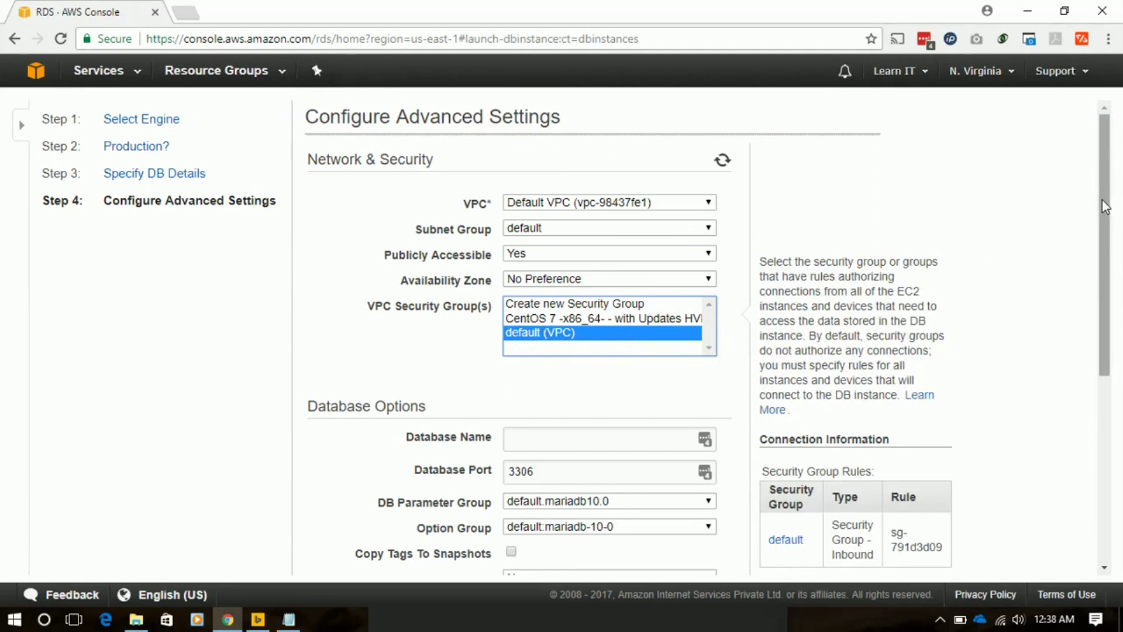
drag(1105, 206, 1105, 216)
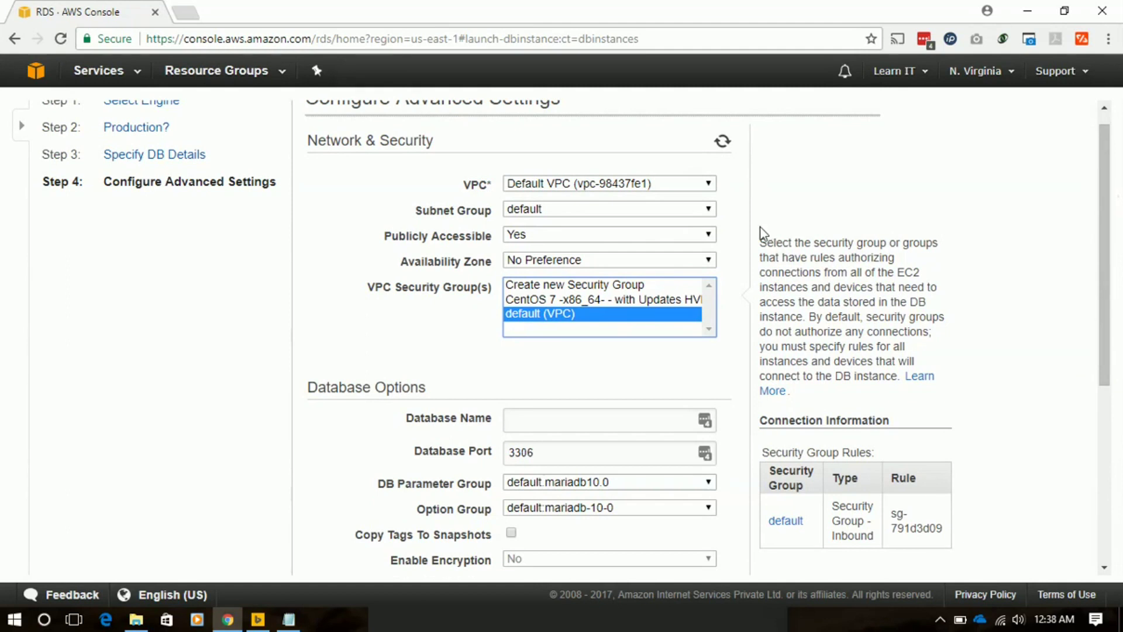
Keep the default subnet group, public accessibility set to Yes and no availability zone preference for the DB instance
click(705, 214)
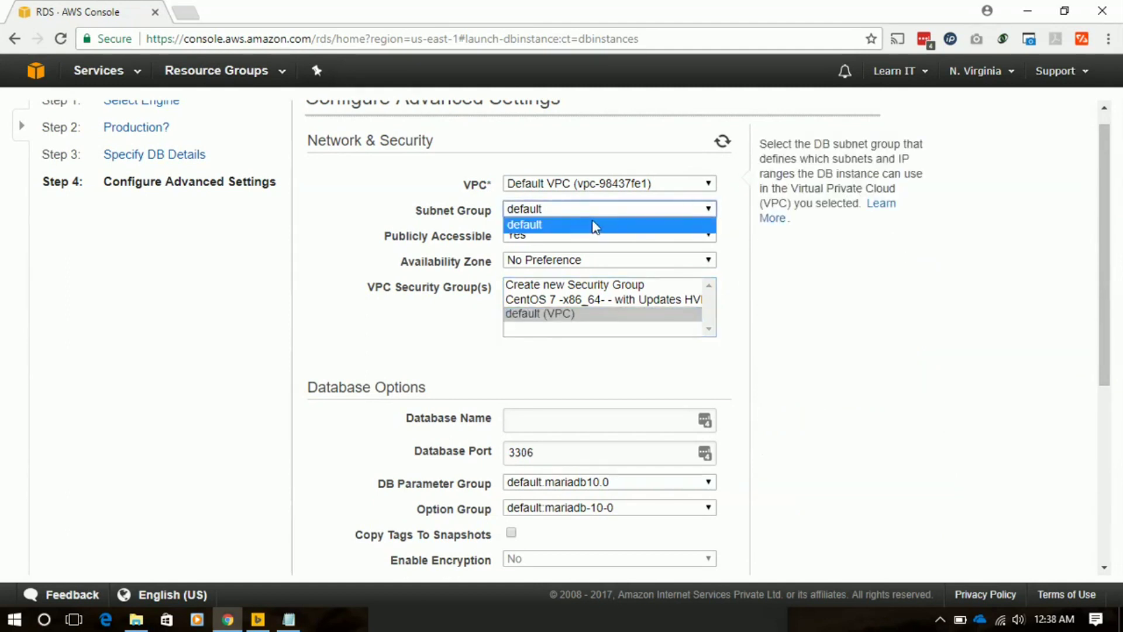
click(593, 224)
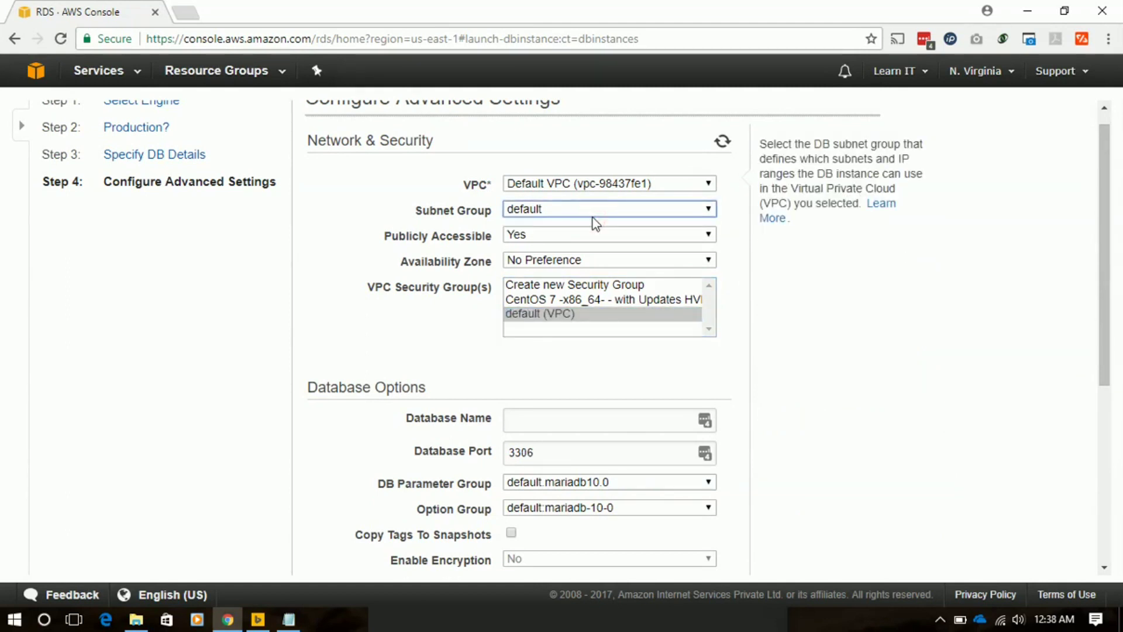
click(709, 233)
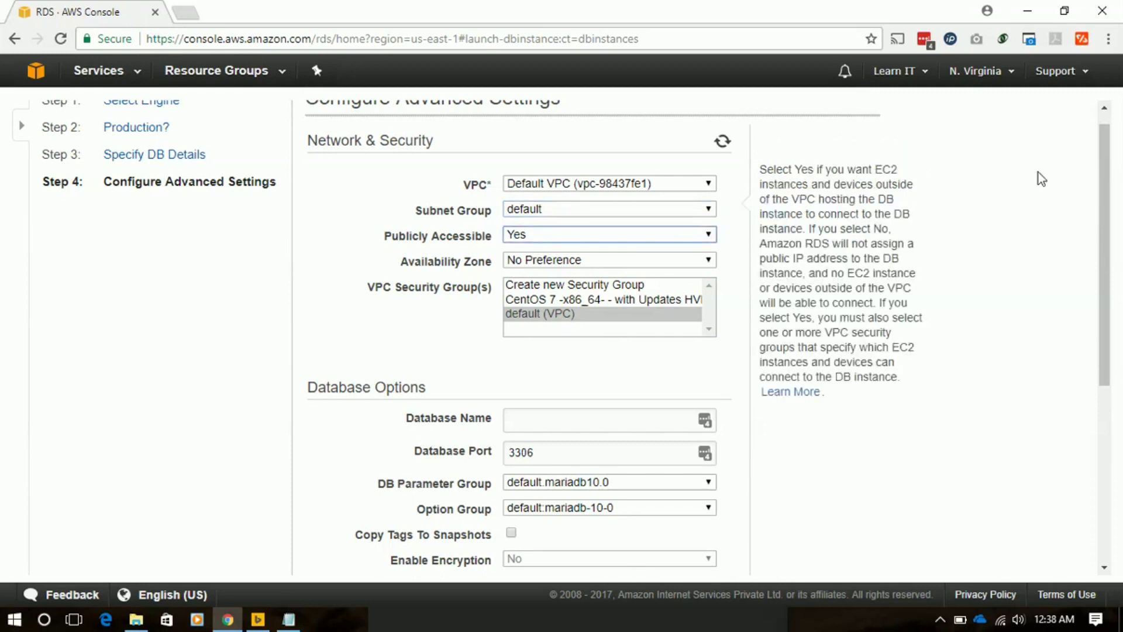
scroll(1105, 170, down, 1)
click(710, 218)
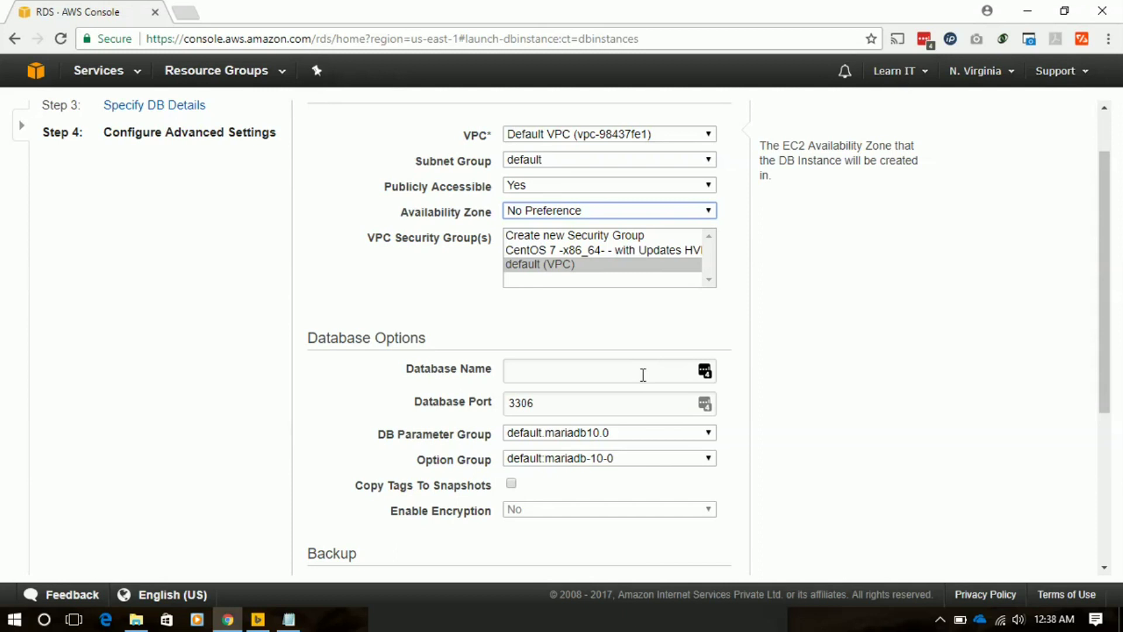
Name the database testdb and launch the DB instance, continuing to the list of DB instances
click(597, 370)
text(testdb)
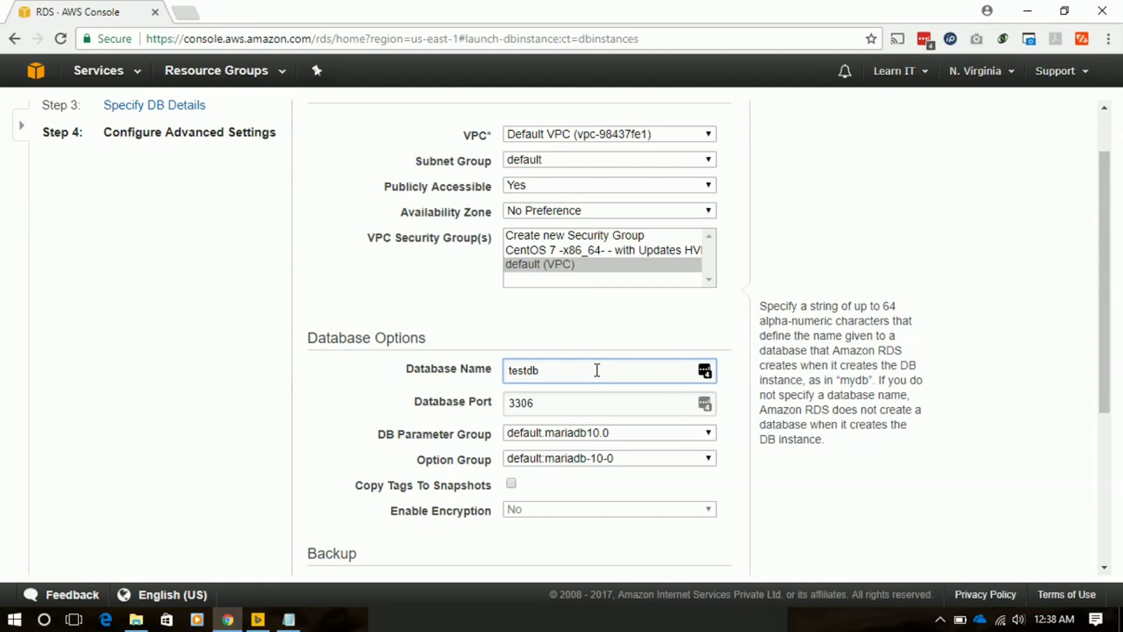
drag(1101, 241, 1106, 290)
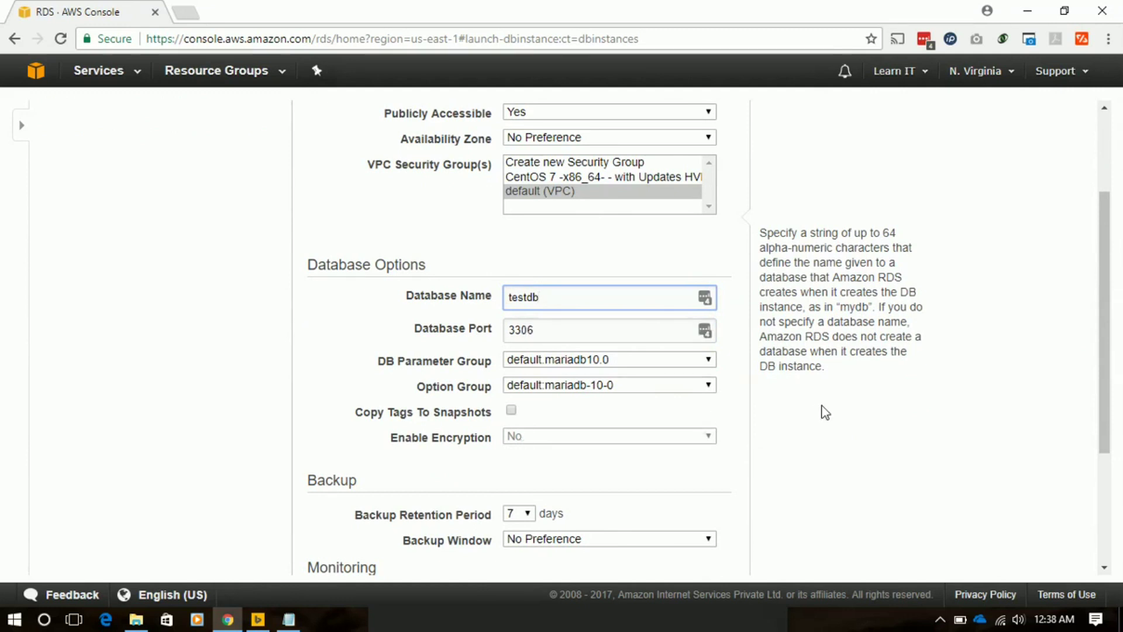
drag(1110, 311, 1120, 443)
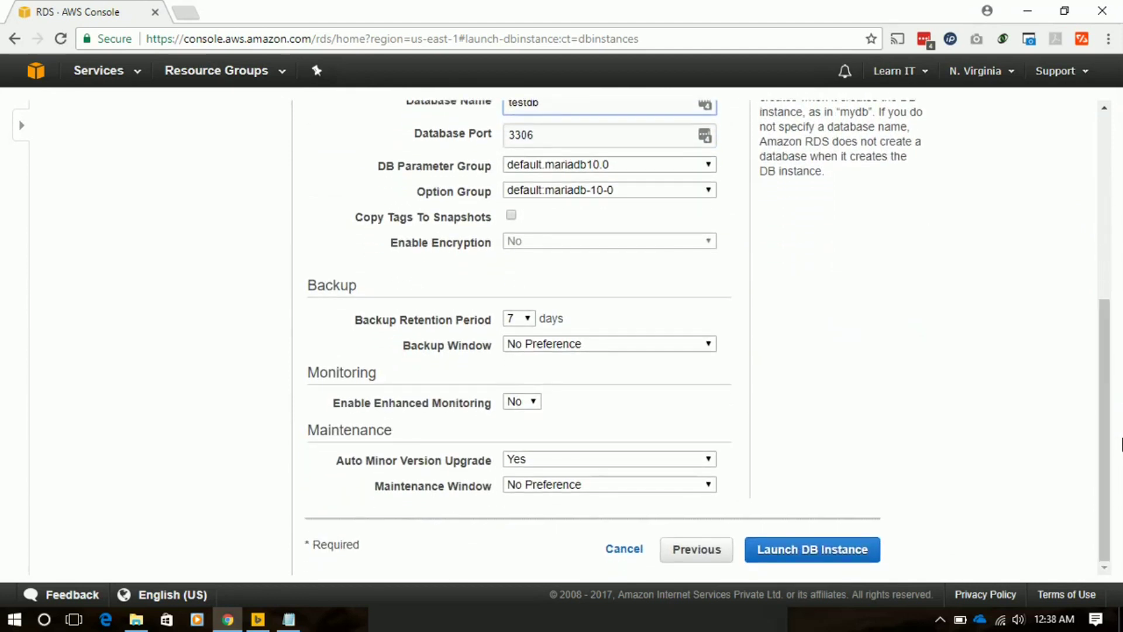
click(826, 549)
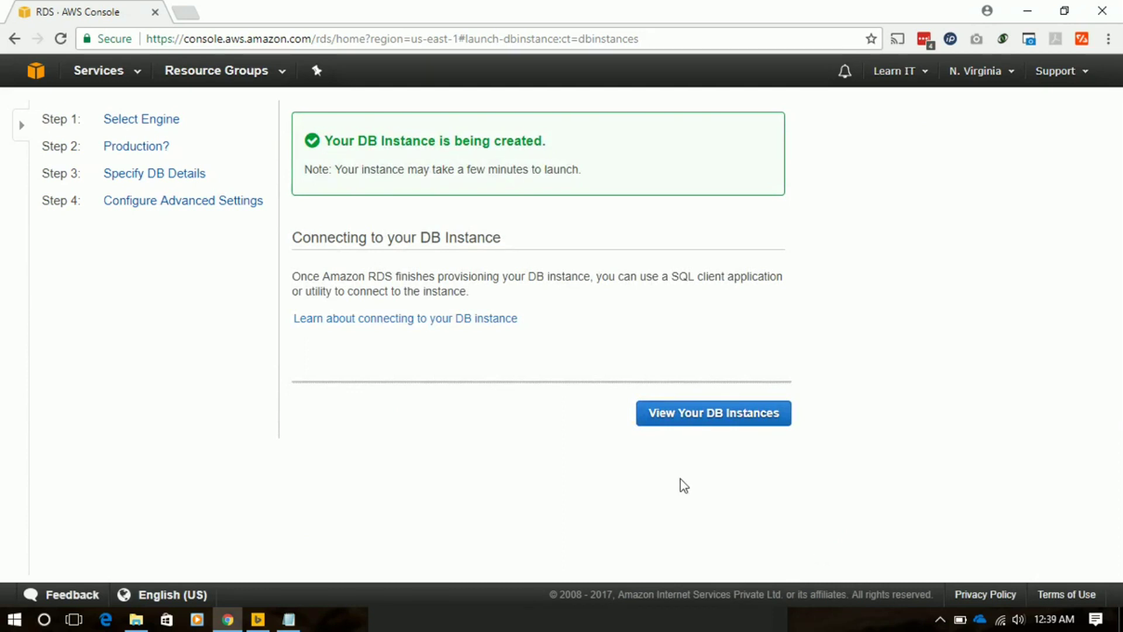
click(689, 425)
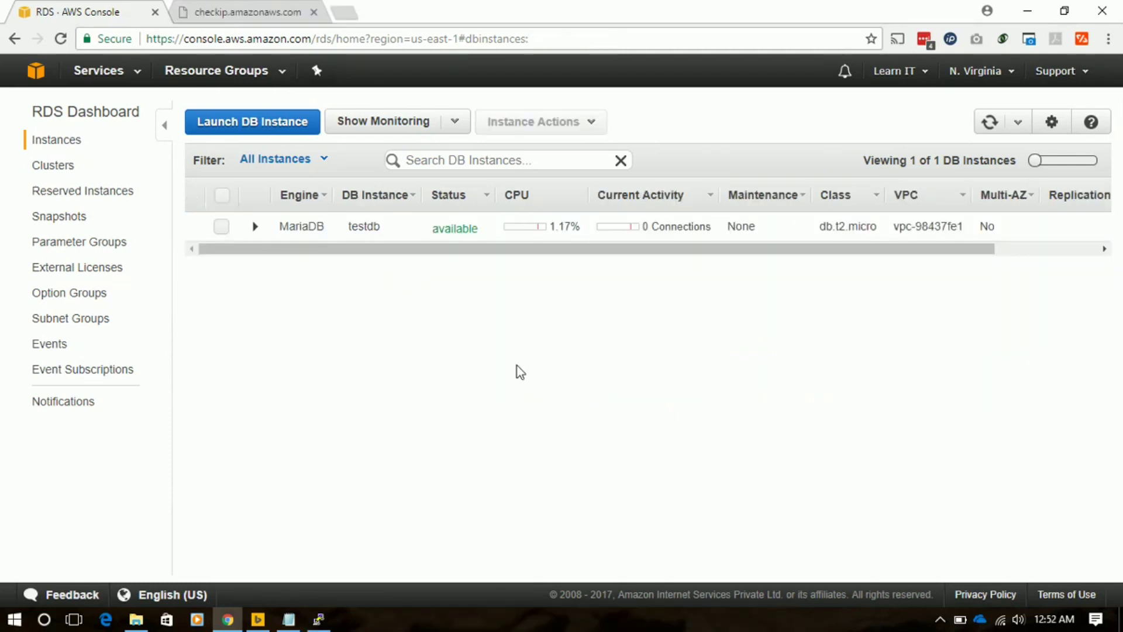
Copy the testdb endpoint host name without its port into the Notepad note on a new line below the username
click(255, 226)
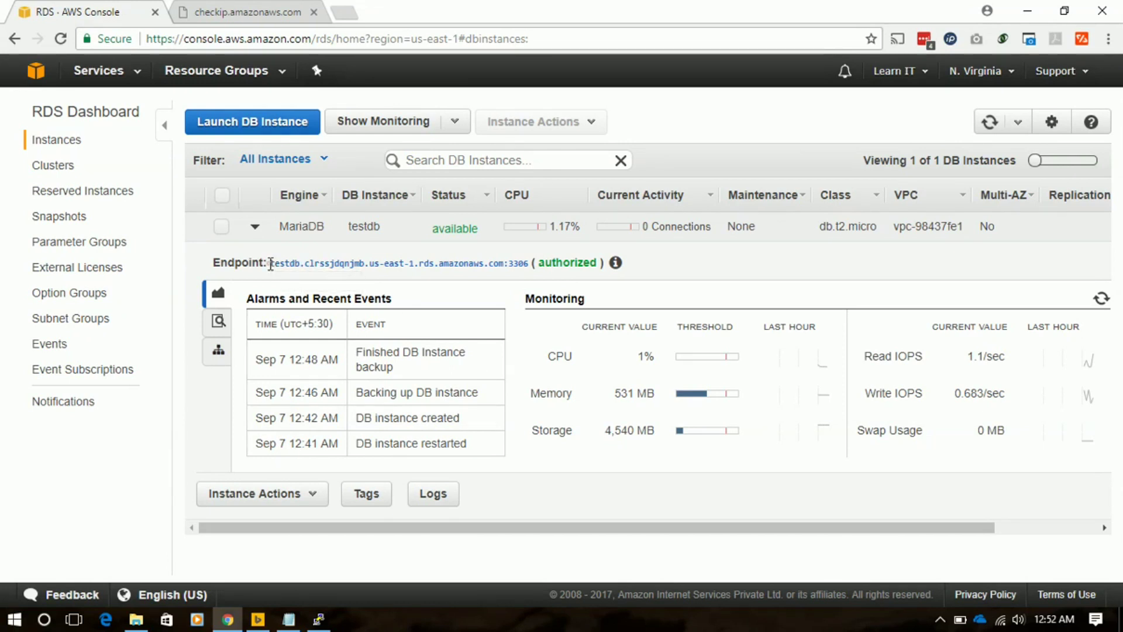
drag(270, 263, 504, 264)
key(ctrl+c)
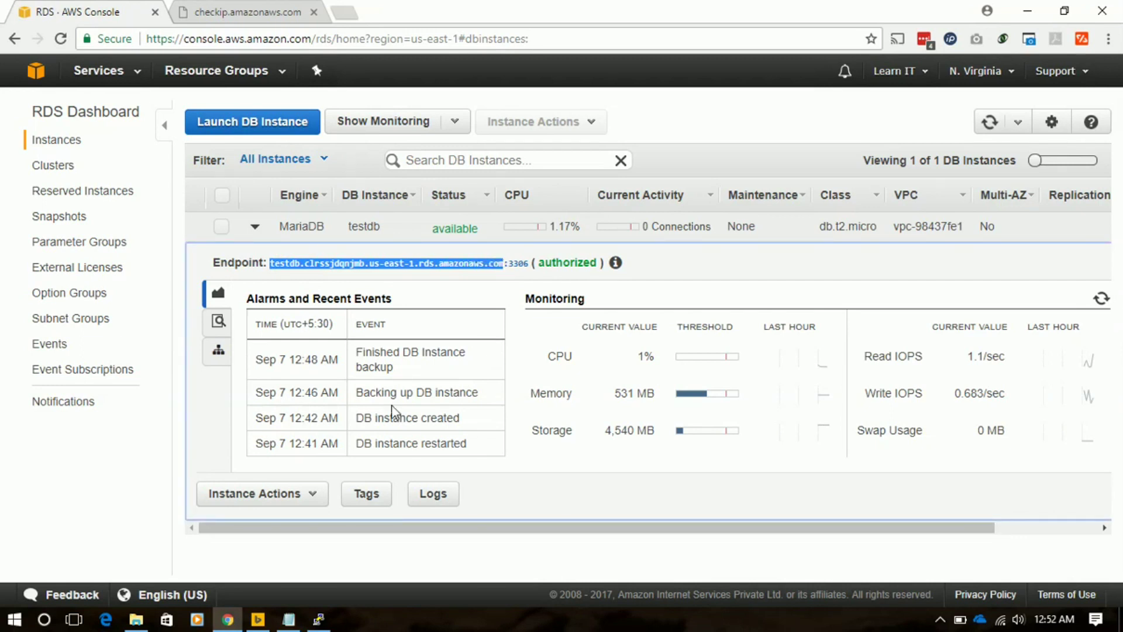
click(294, 622)
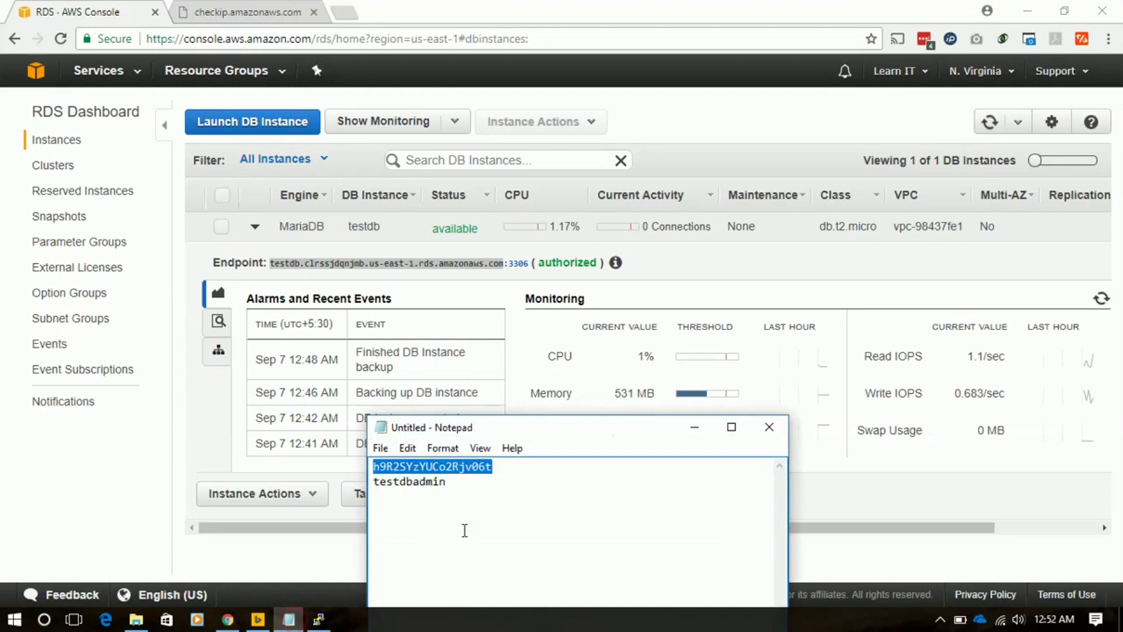
click(464, 486)
key(Return)
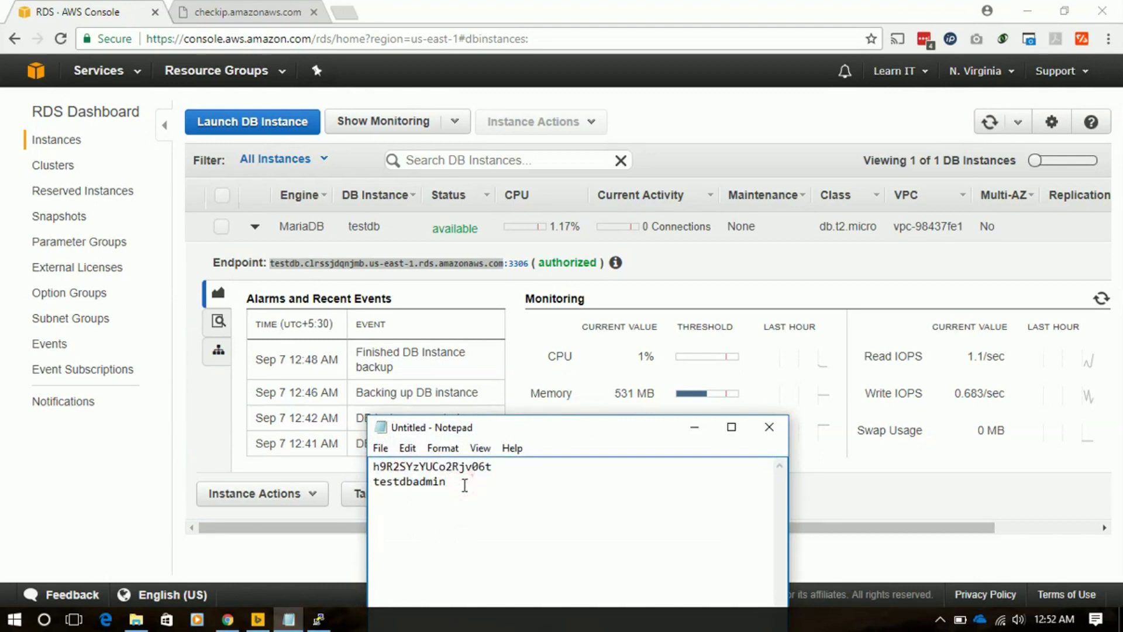
key(ctrl+v)
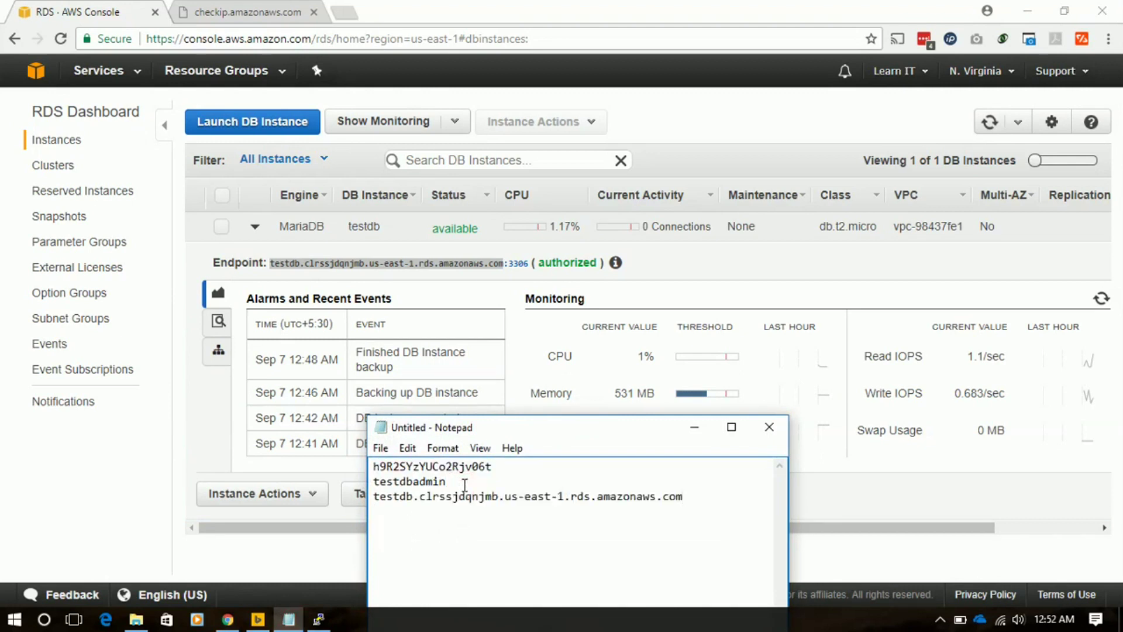
click(685, 427)
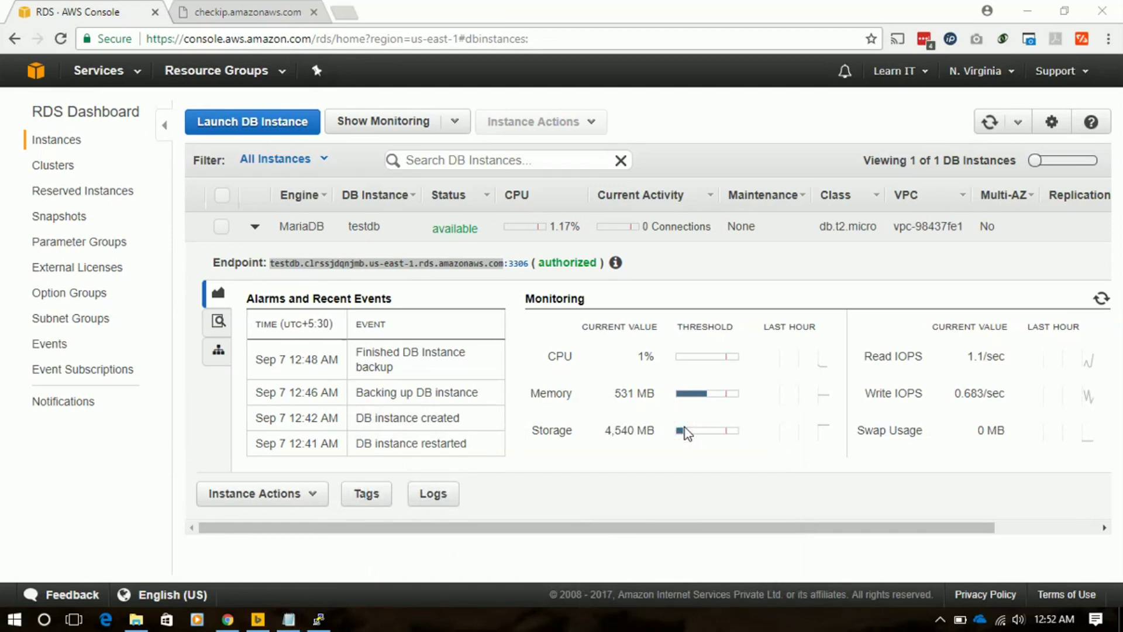
In the PuTTY session, enter mysql -h followed by the testdb endpoint host name copied from the Notepad note
click(318, 619)
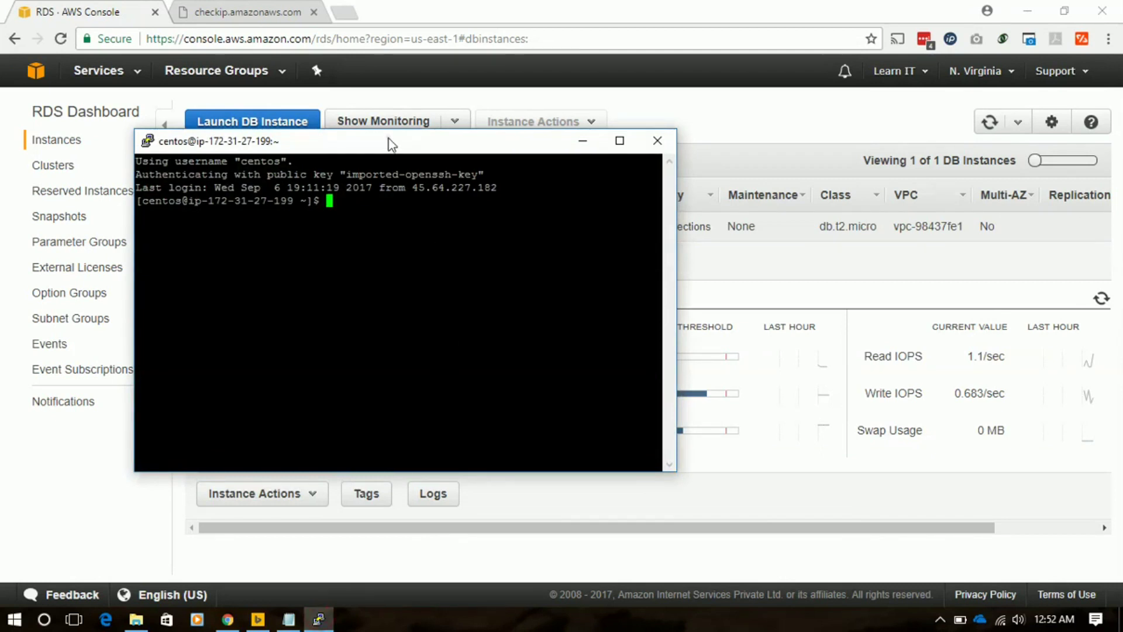
drag(388, 141, 567, 167)
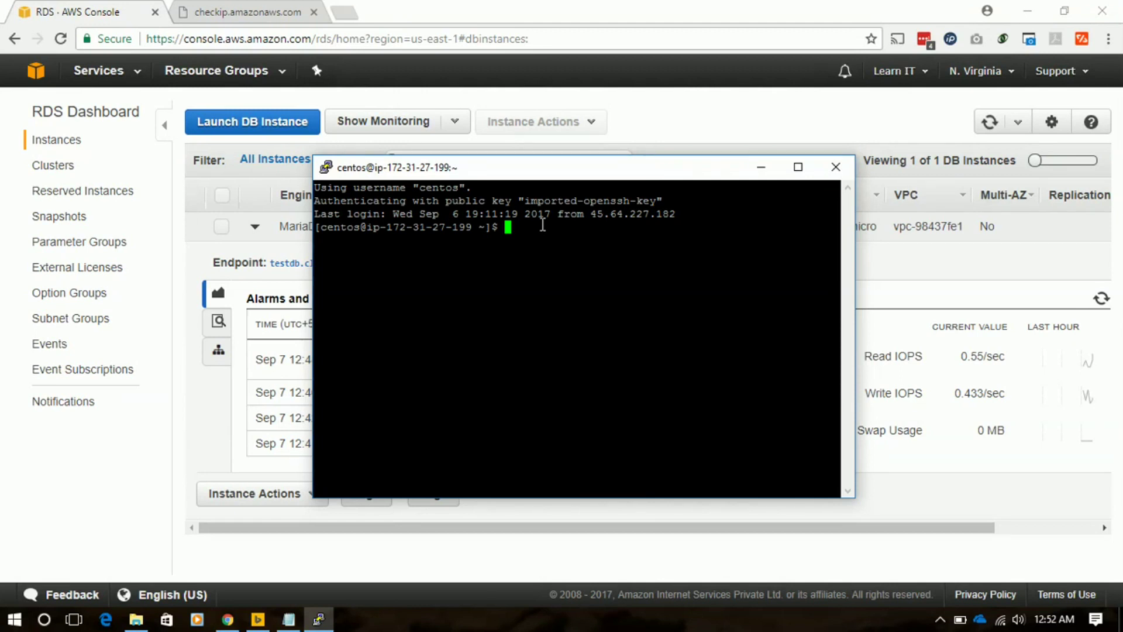
text(mysql -h)
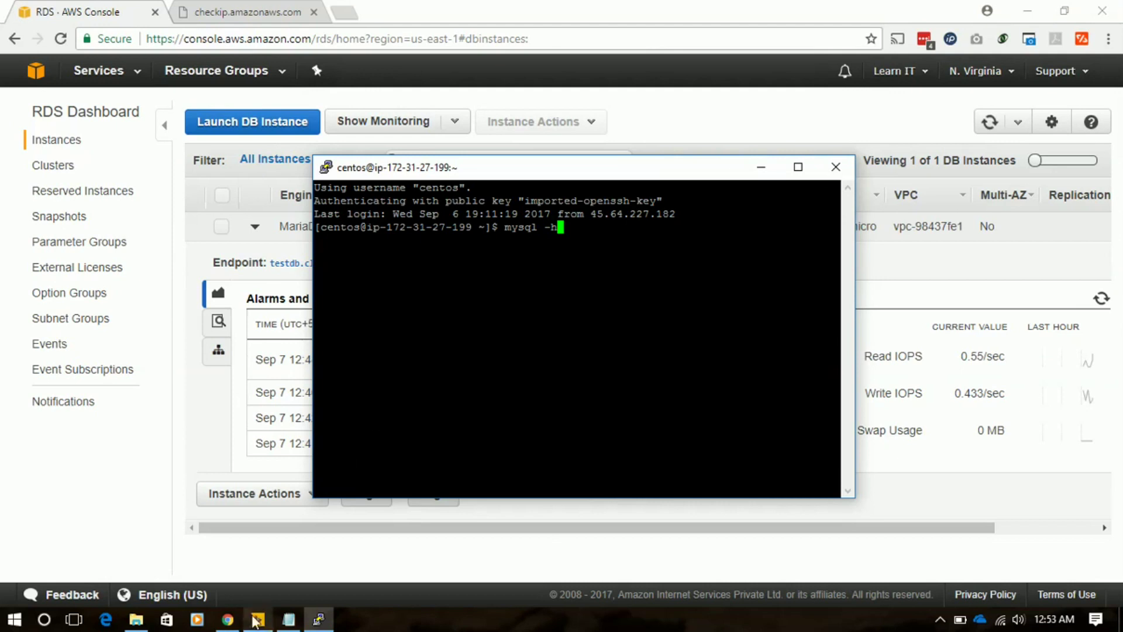
click(289, 620)
drag(693, 494, 371, 500)
key(ctrl+c)
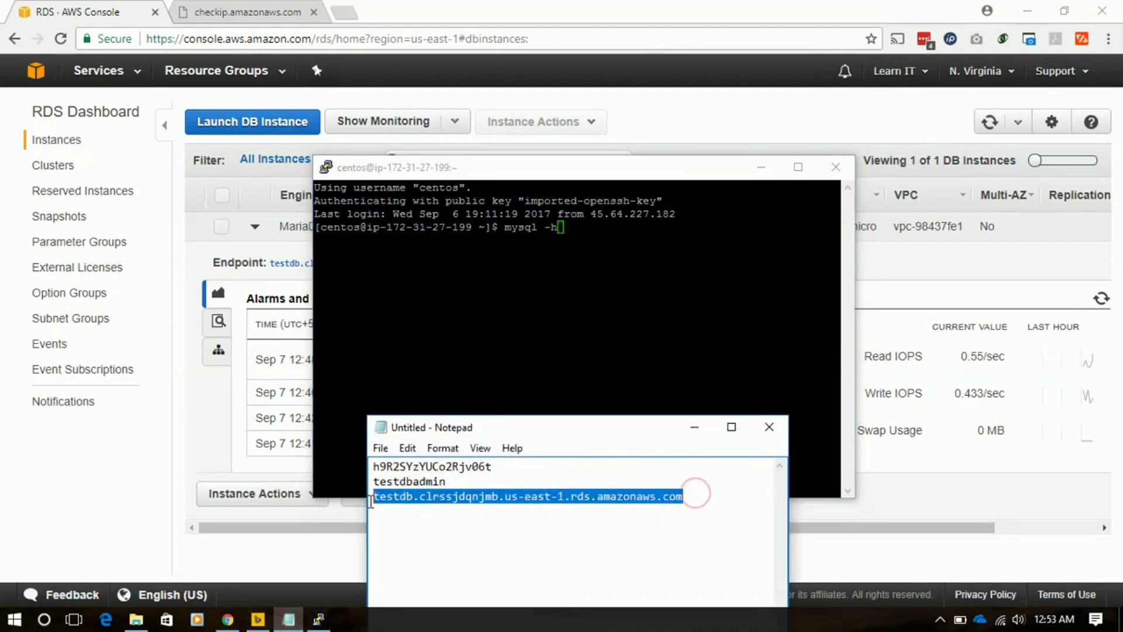
right_click(418, 500)
click(459, 322)
click(603, 247)
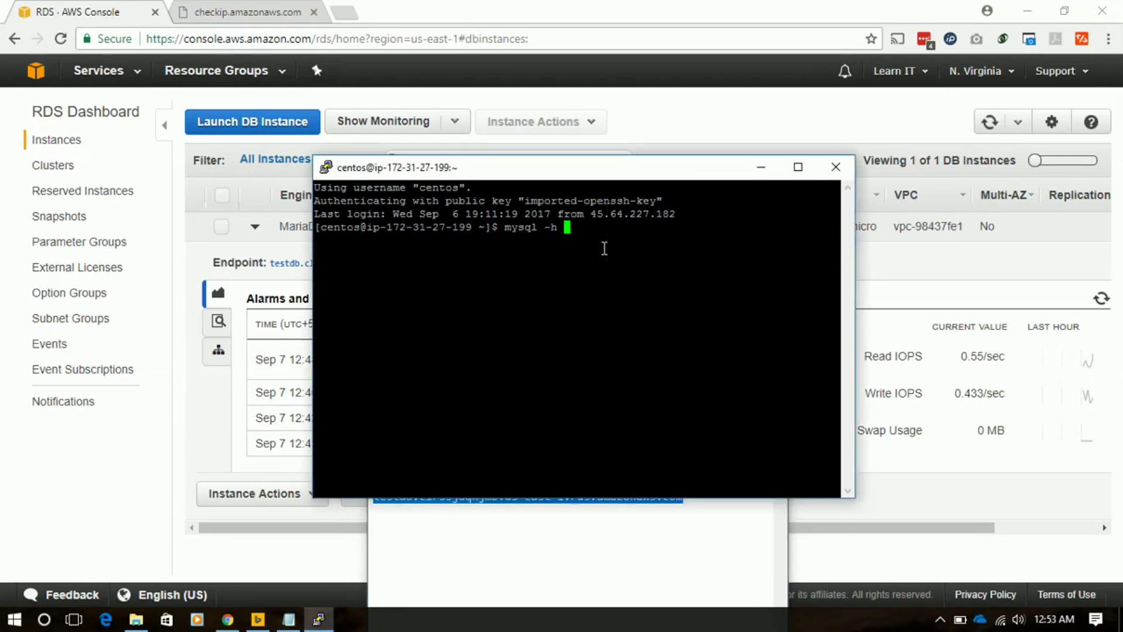
right_click(604, 248)
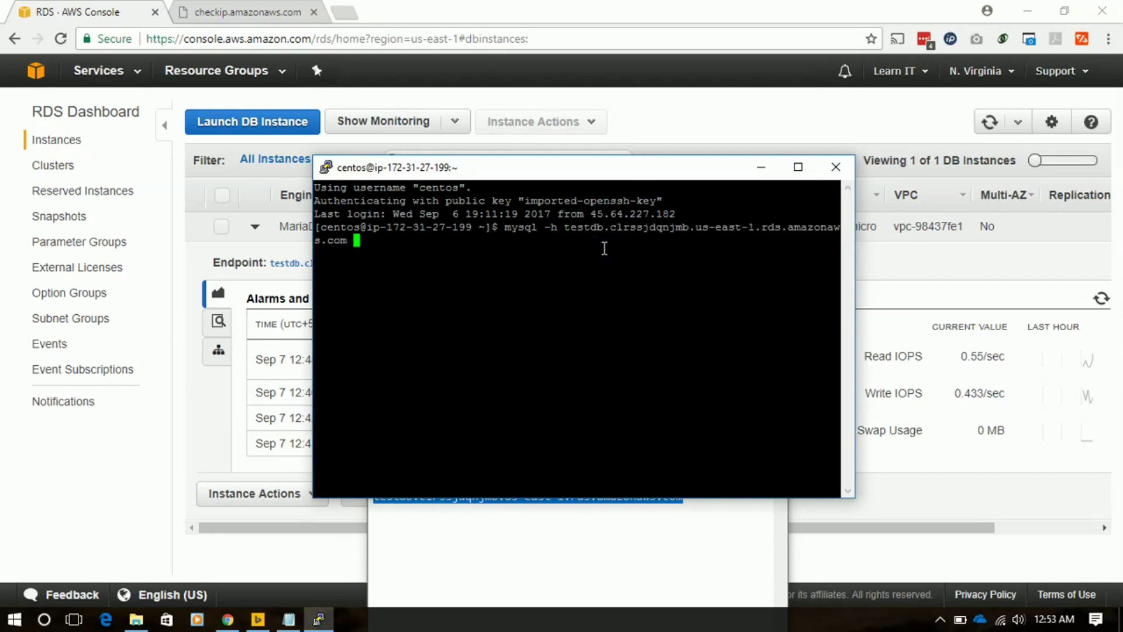
Complete the mysql command with -u testdbadmin -p, copying the username from the Notepad note, and run it
text(-u)
click(515, 559)
drag(448, 481, 372, 482)
right_click(396, 484)
click(456, 315)
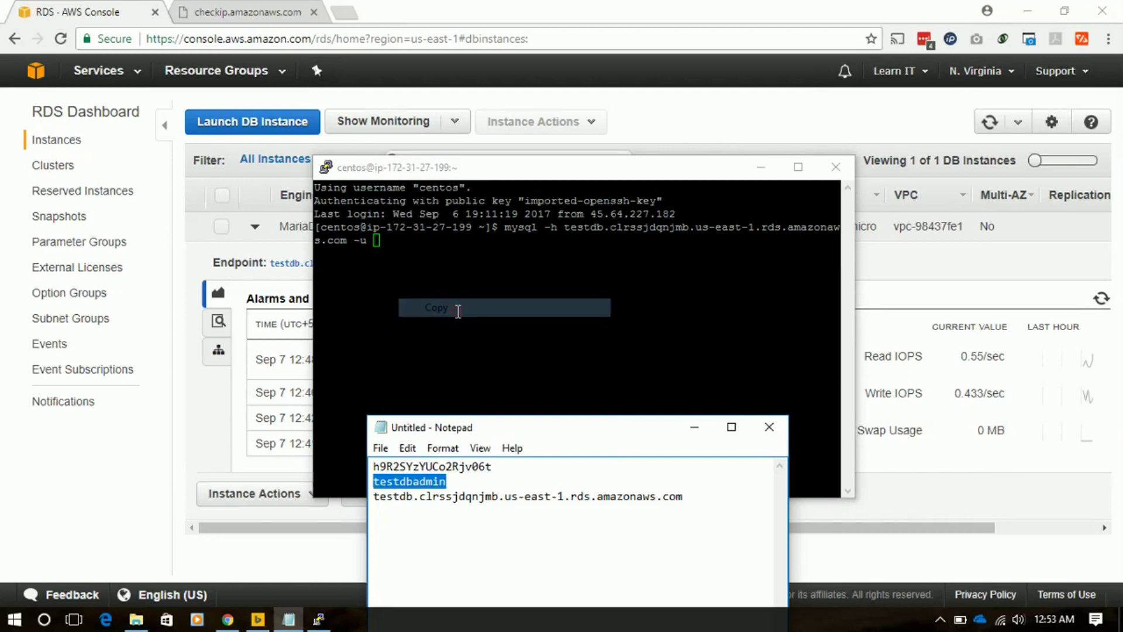
click(449, 258)
right_click(448, 261)
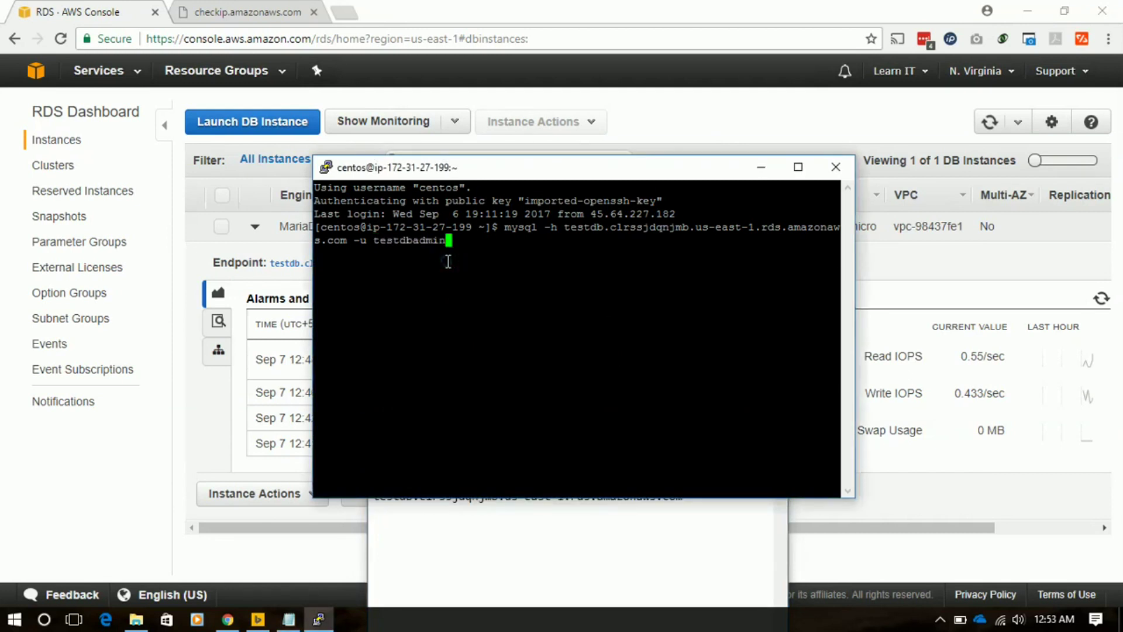
text(-p)
key(Return)
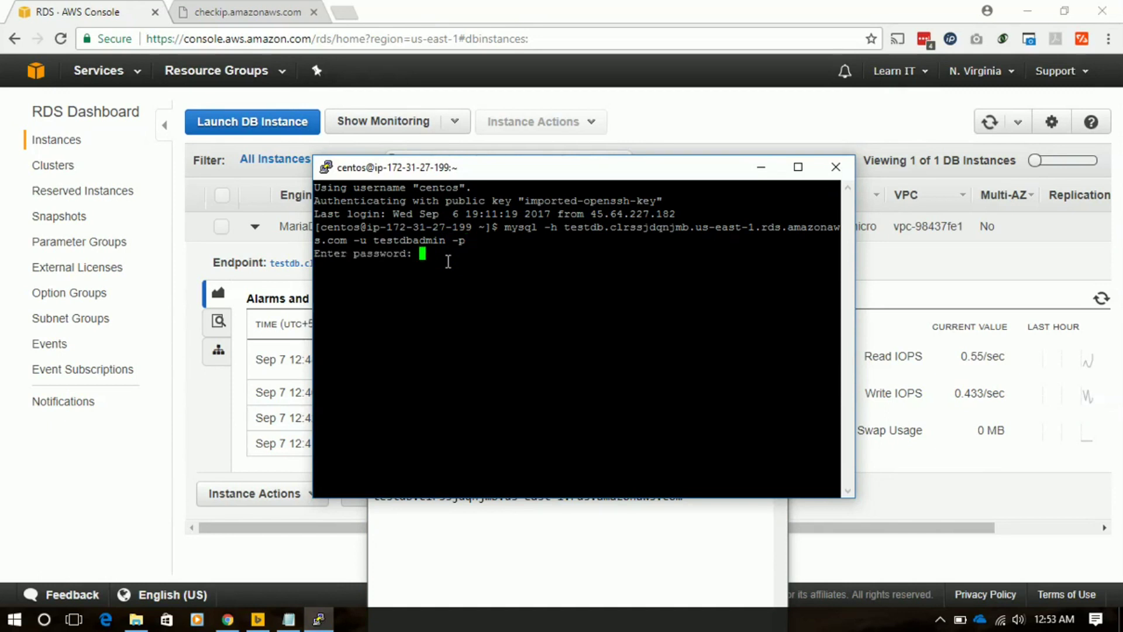
Try to log in to MariaDB with the master password from the Notepad note, and abort the connection attempt
click(449, 513)
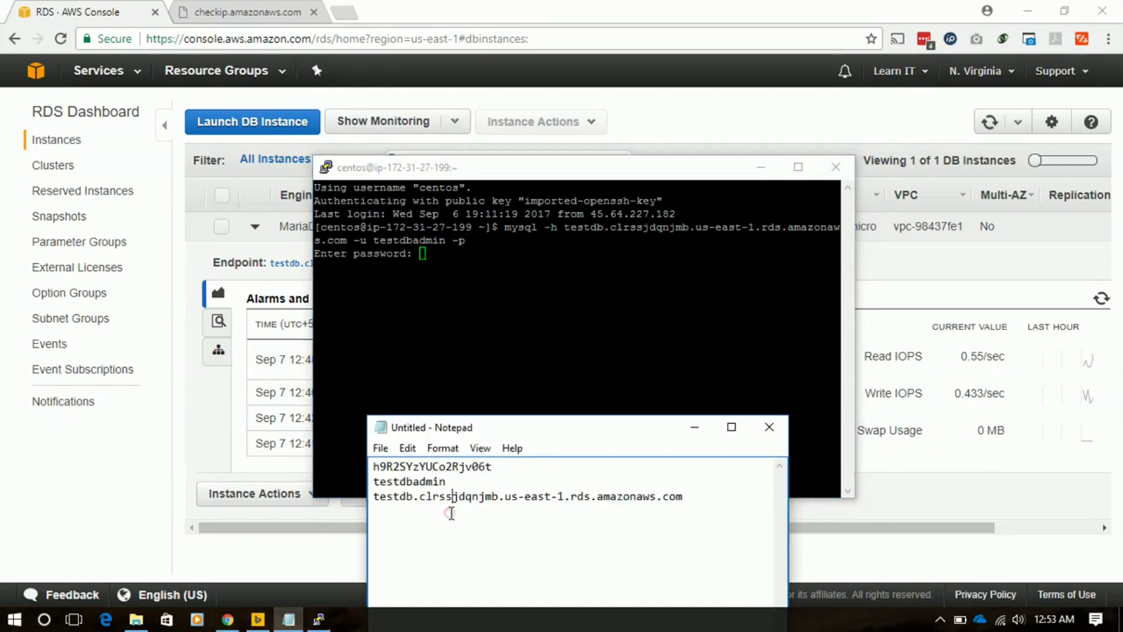
drag(506, 466, 372, 466)
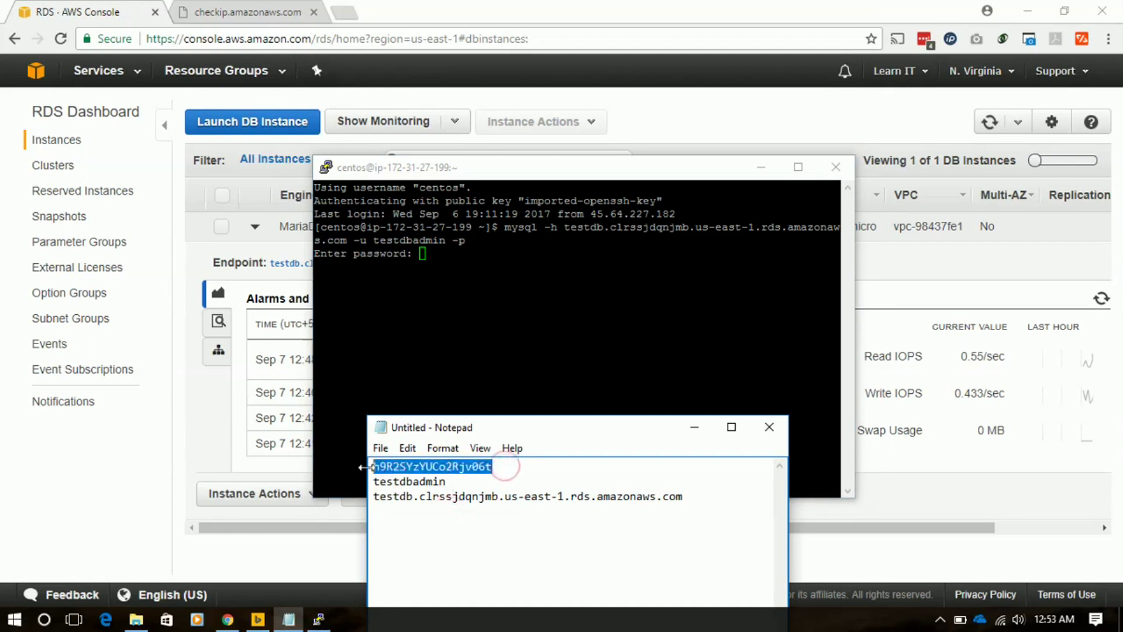
right_click(403, 466)
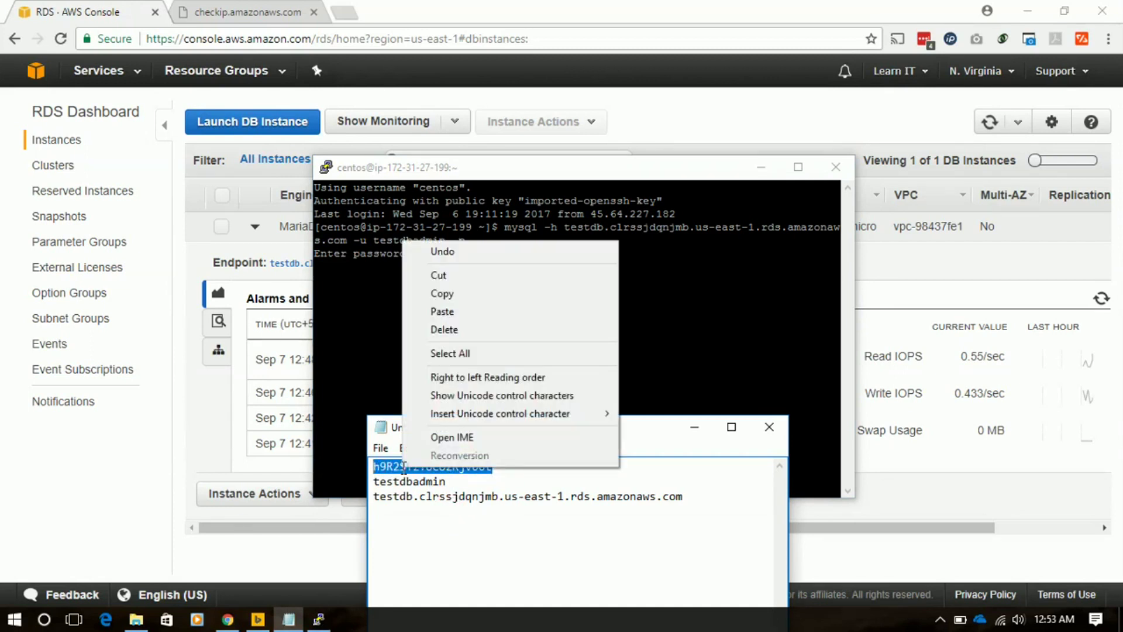
click(455, 294)
click(463, 289)
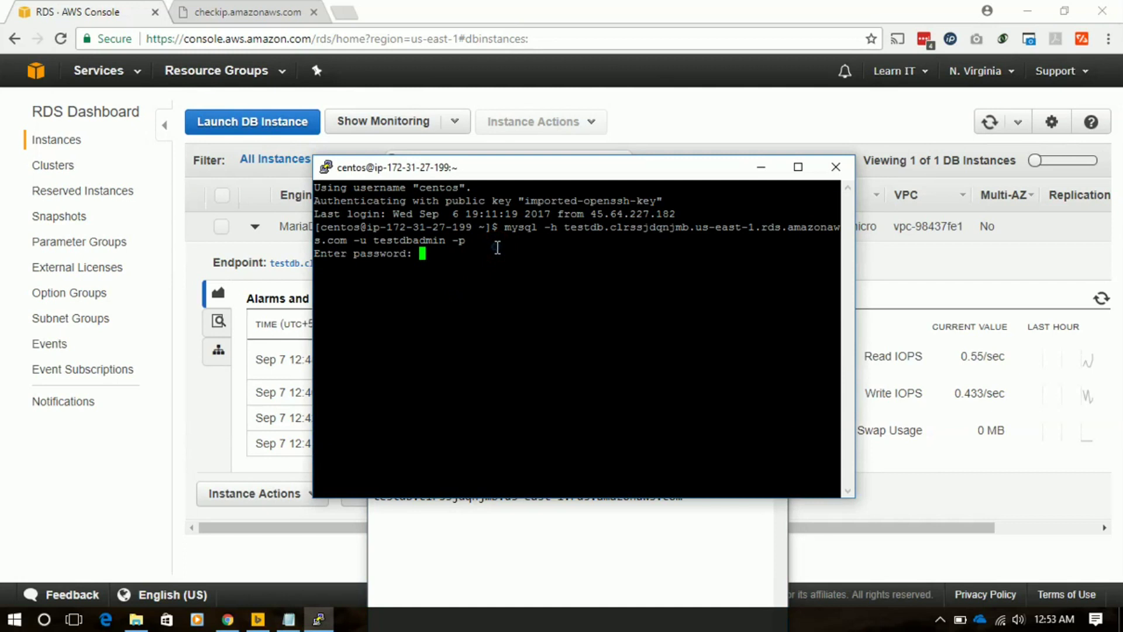
right_click(497, 247)
key(Return)
key(ctrl+c)
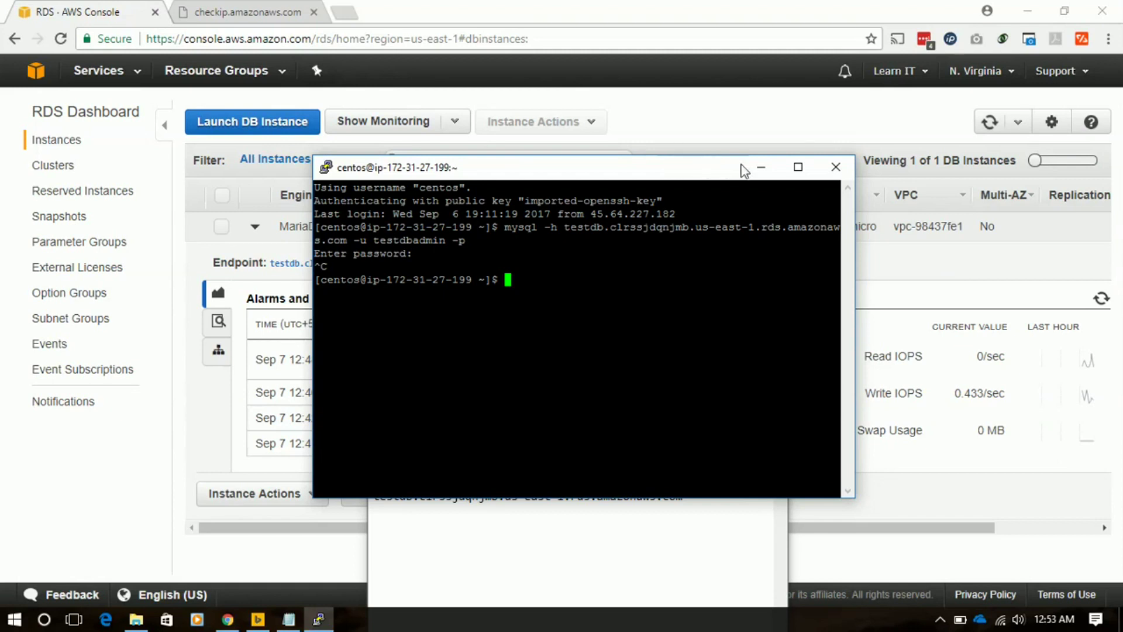
click(759, 167)
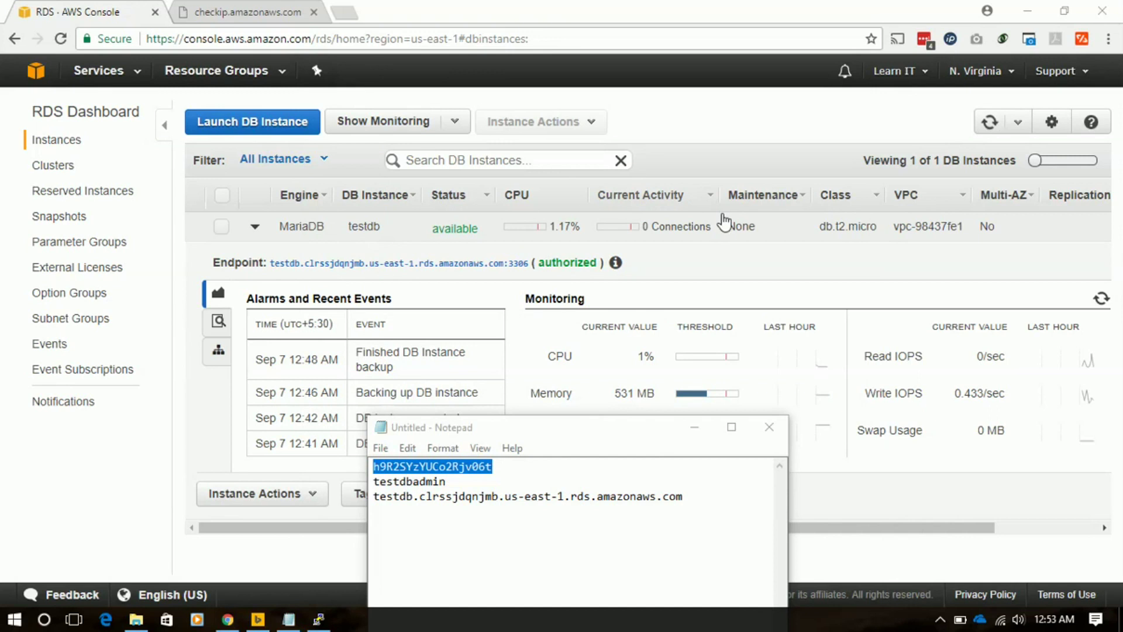
Examine the configuration details of the testdb instance, including its security group and network settings
click(255, 228)
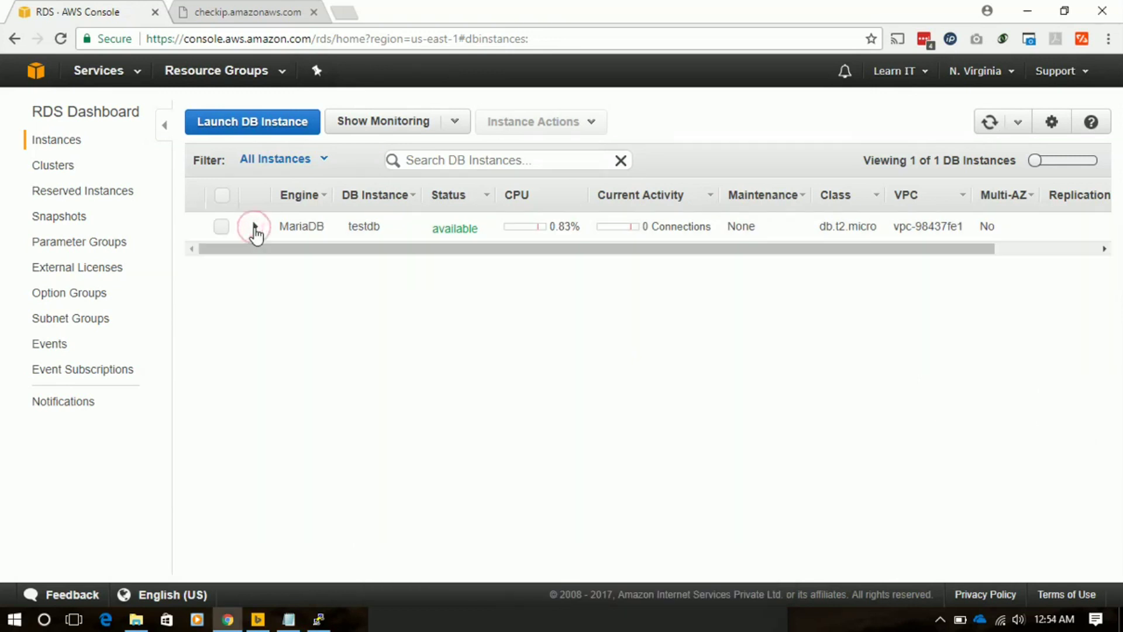
click(256, 228)
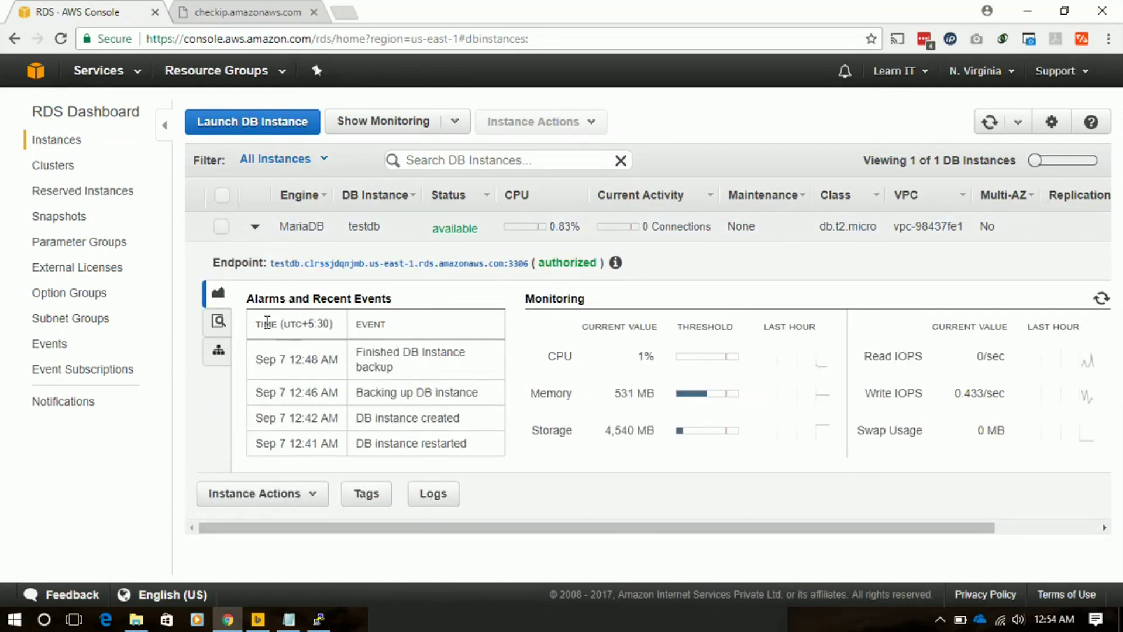
click(219, 322)
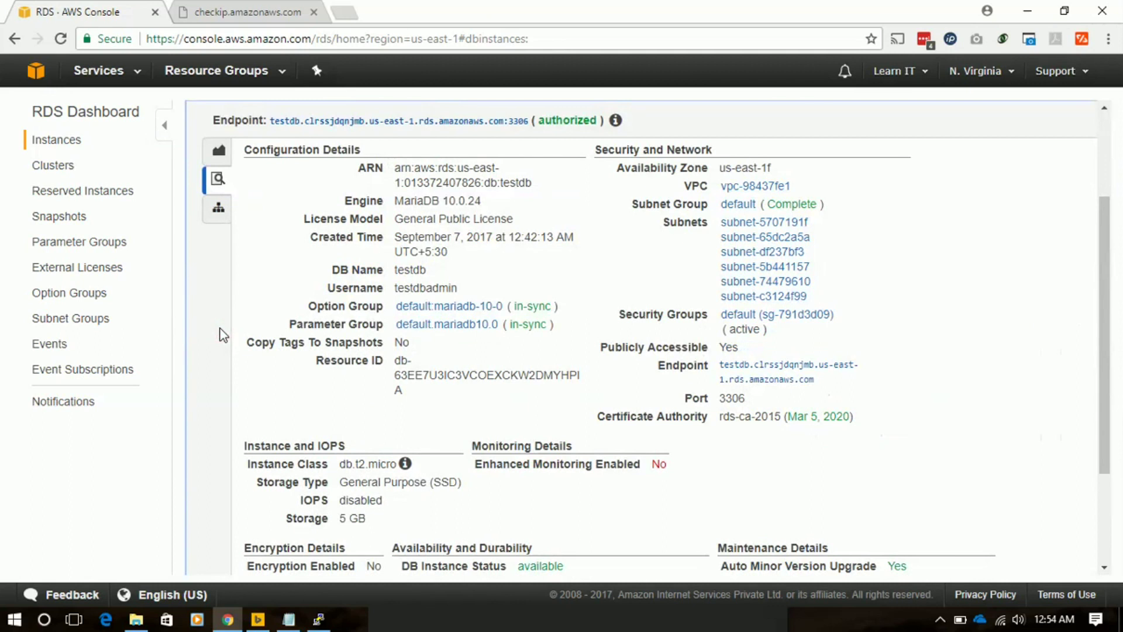
mouse_move(307, 326)
Switch to the EC2 service and open its list of running instances
click(142, 69)
click(50, 176)
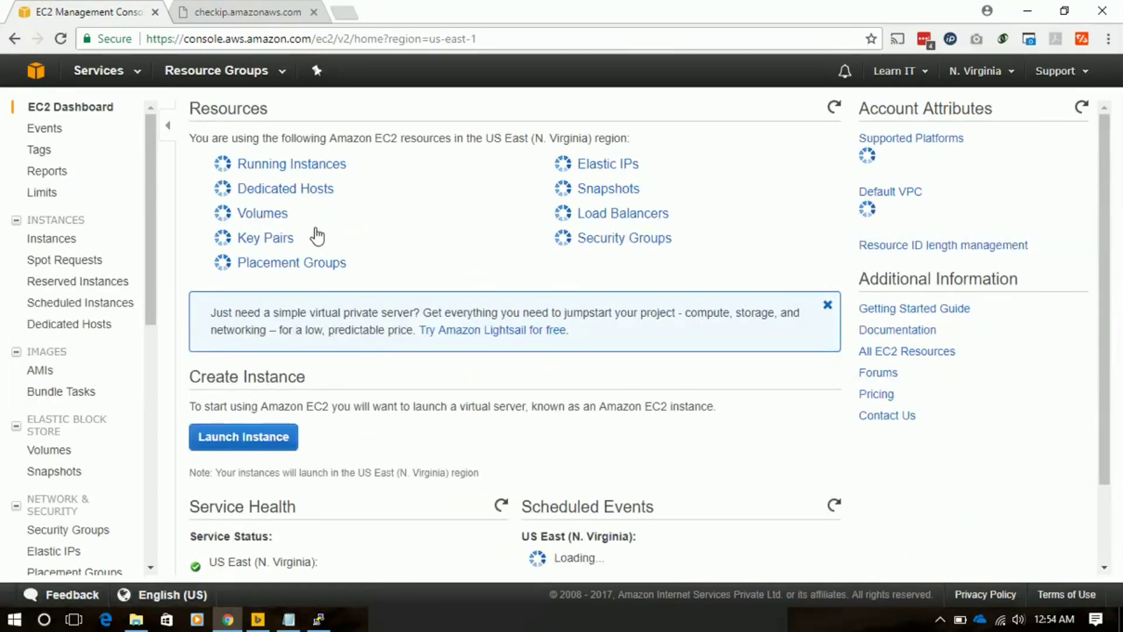
click(294, 165)
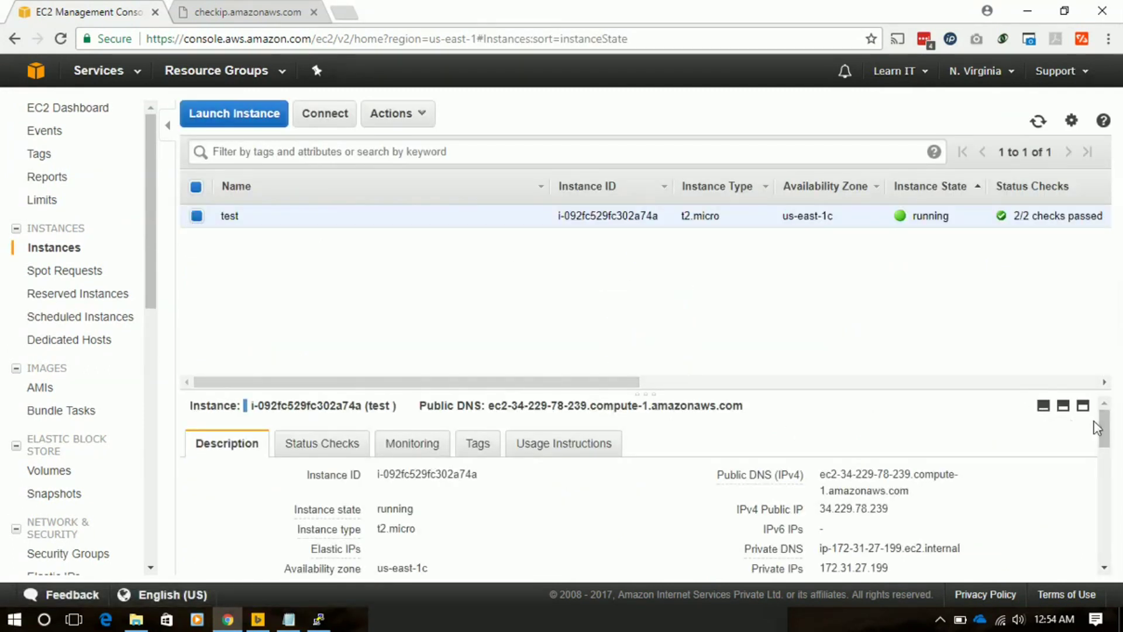
Open the inbound rules of the default VPC security group sg-791d3d09 for editing
drag(1104, 428, 1117, 458)
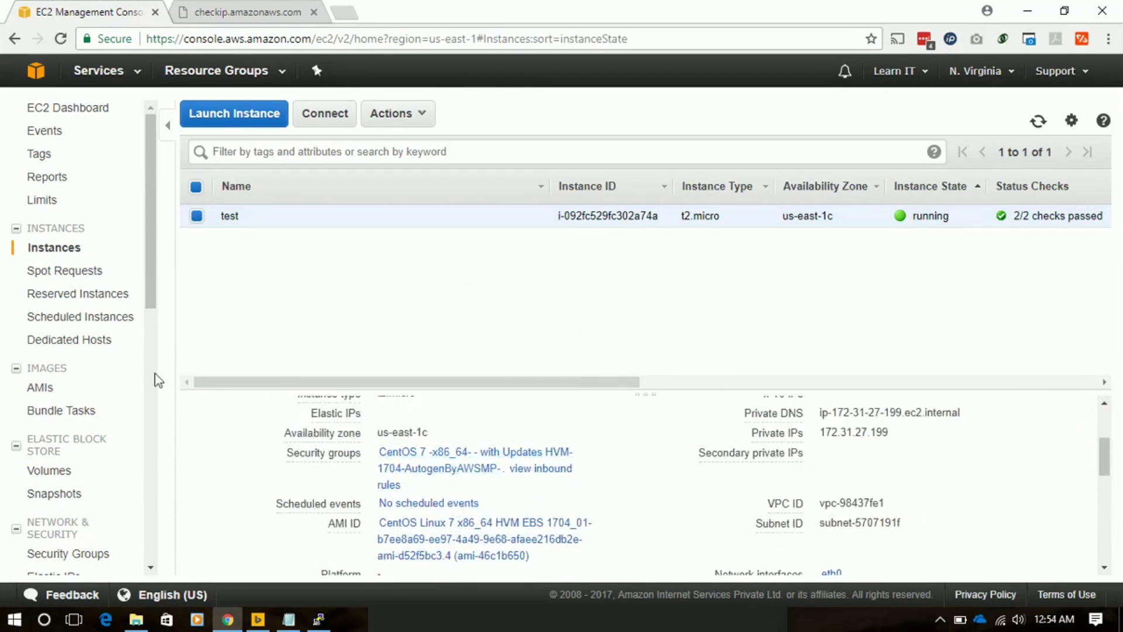
click(98, 553)
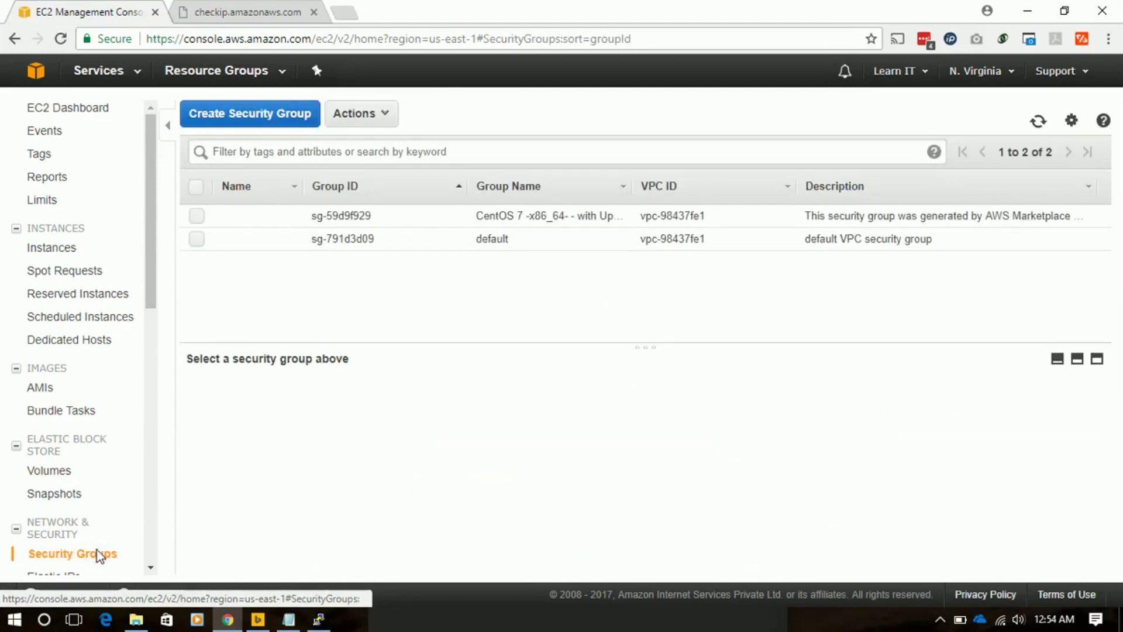
click(381, 250)
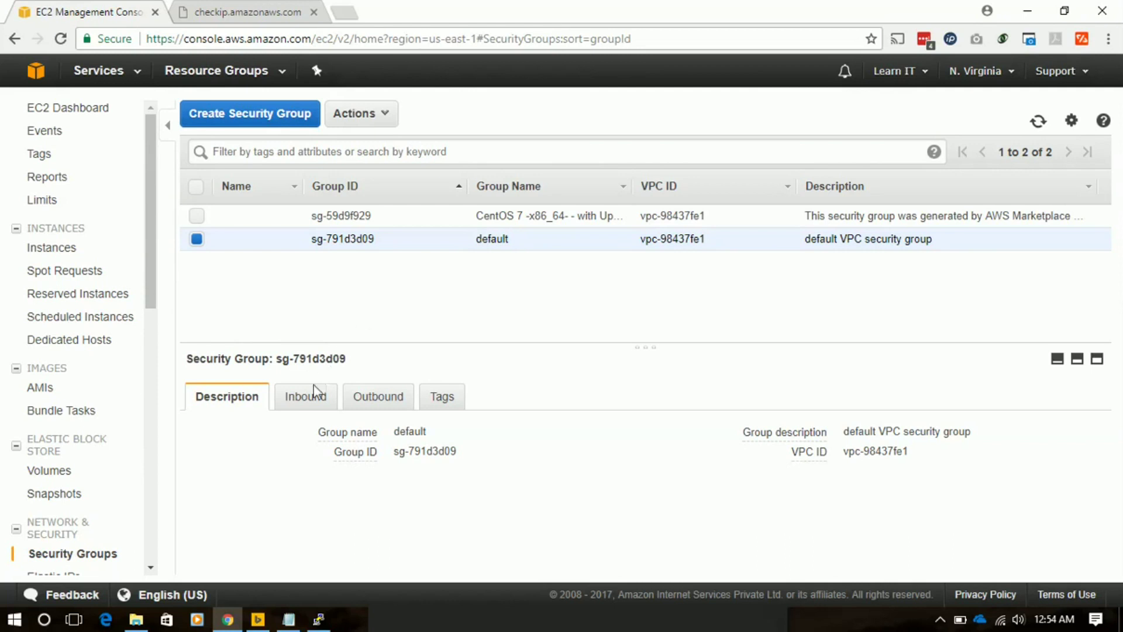
click(305, 398)
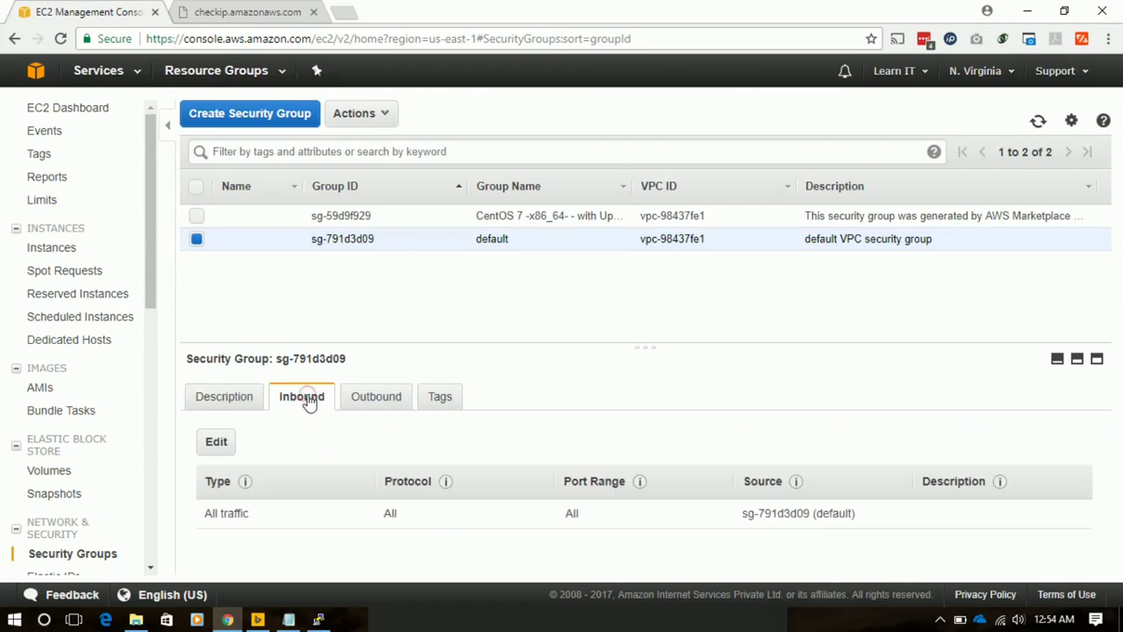
click(217, 443)
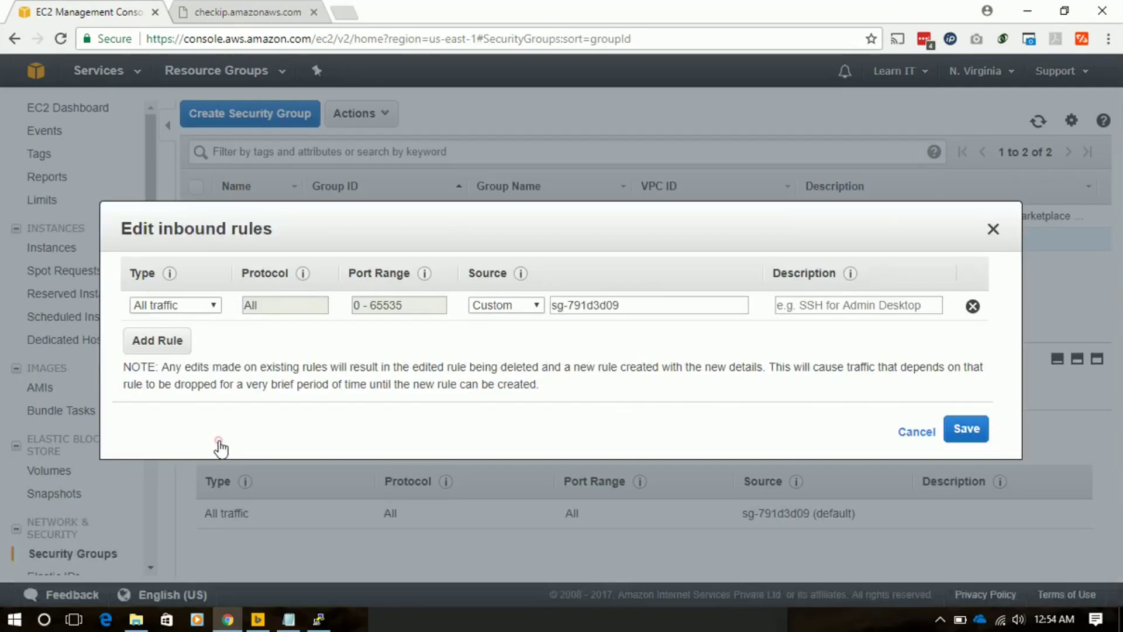
Add an inbound rule of type MYSQL/Aurora to the default security group
click(172, 351)
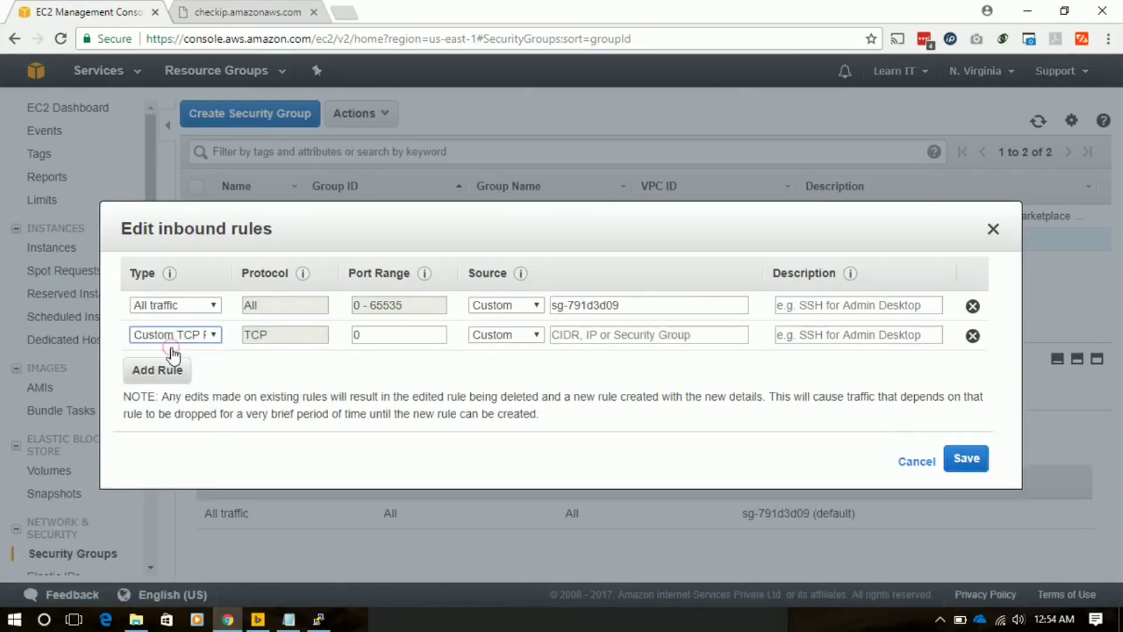
click(215, 335)
drag(272, 215, 269, 291)
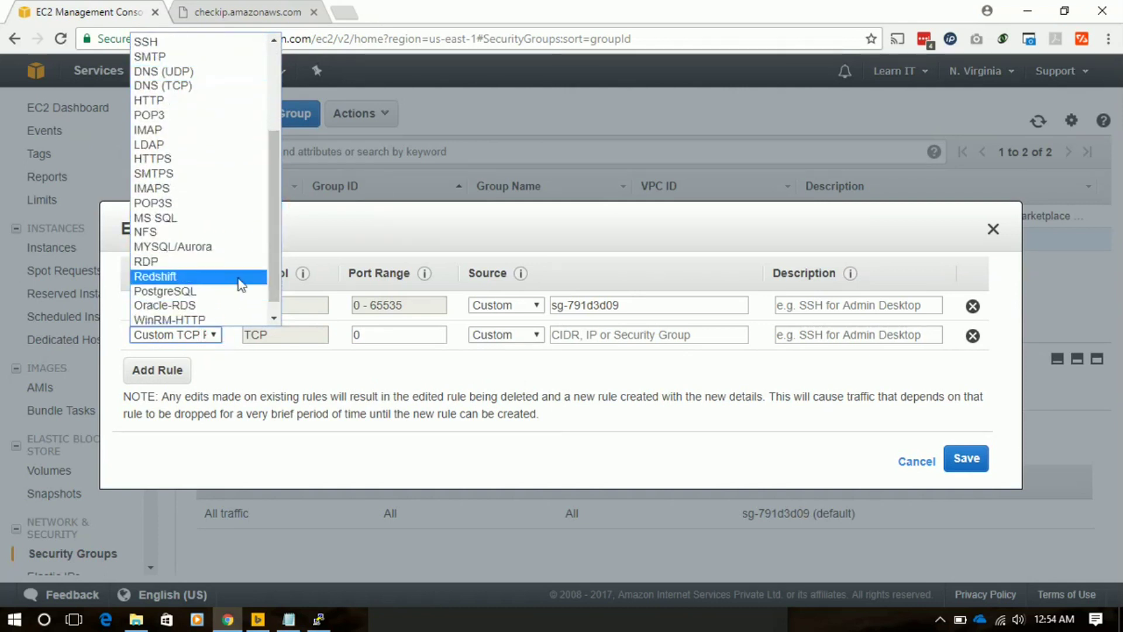
click(211, 249)
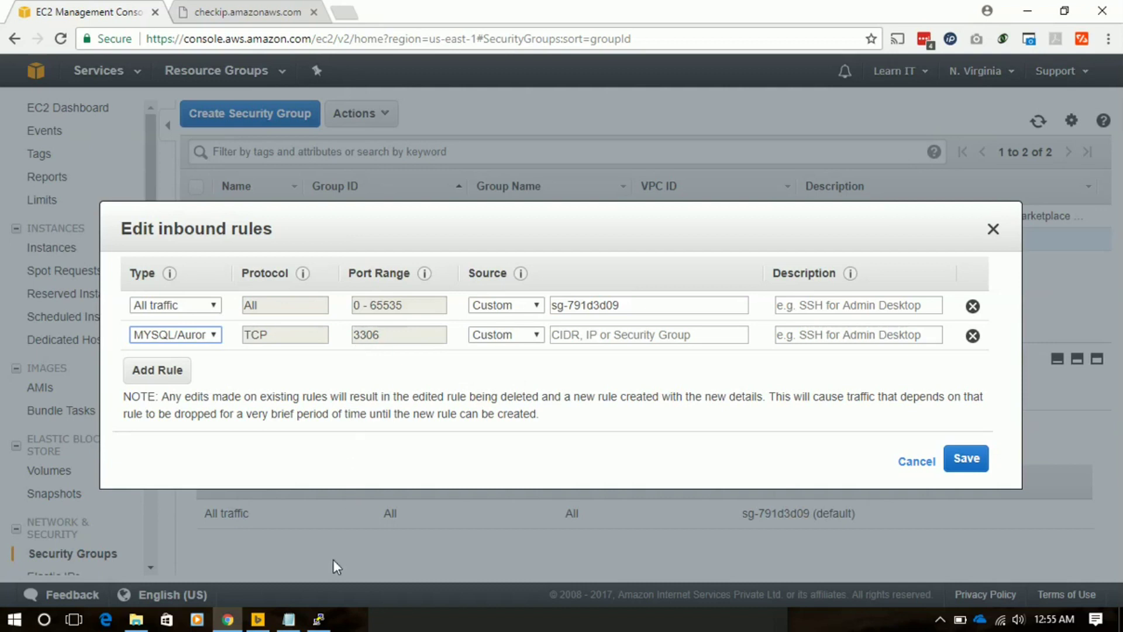
Set the MYSQL/Aurora rule's custom source to 172.31.27.199/32, taking the EC2 instance's private IP from the PuTTY terminal prompt
click(318, 619)
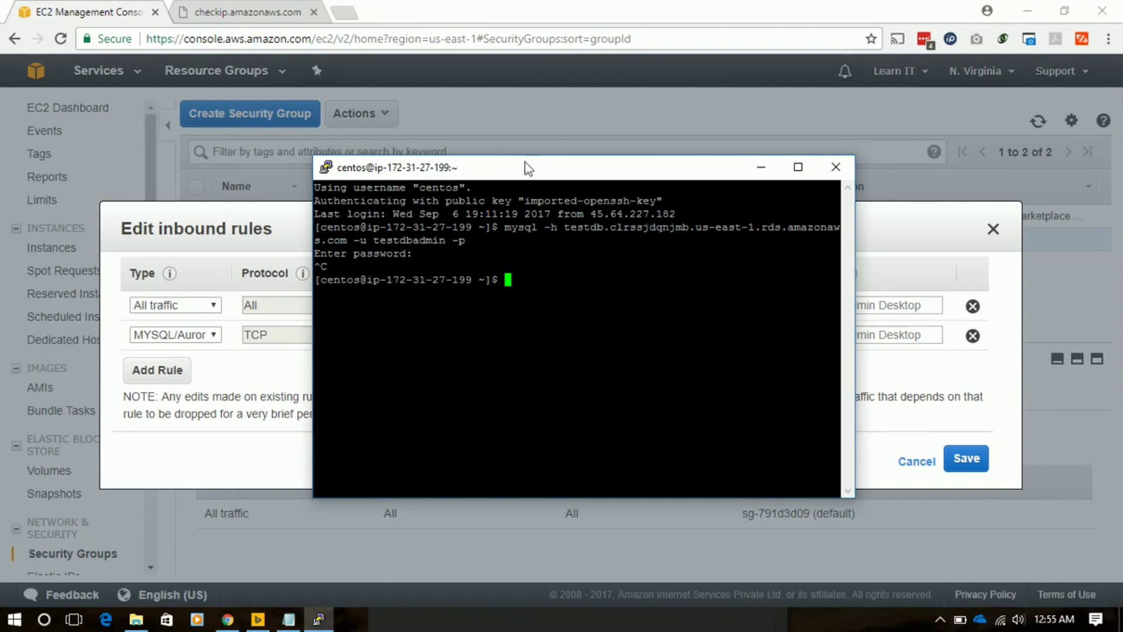
drag(524, 163, 530, 211)
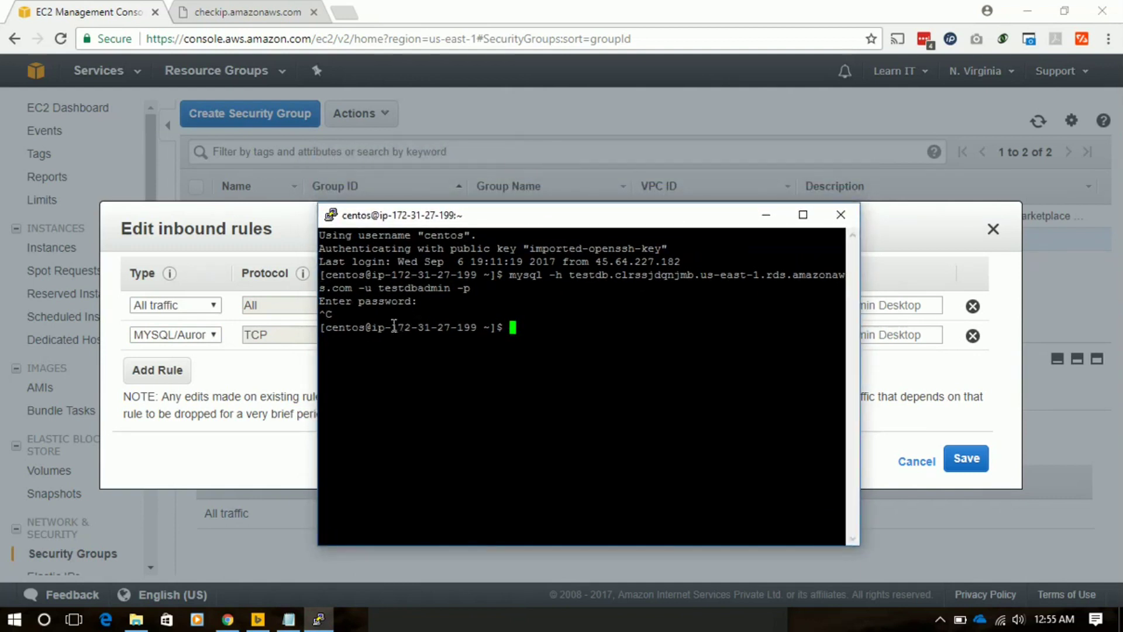
drag(393, 326, 477, 326)
click(431, 350)
drag(703, 219, 717, 494)
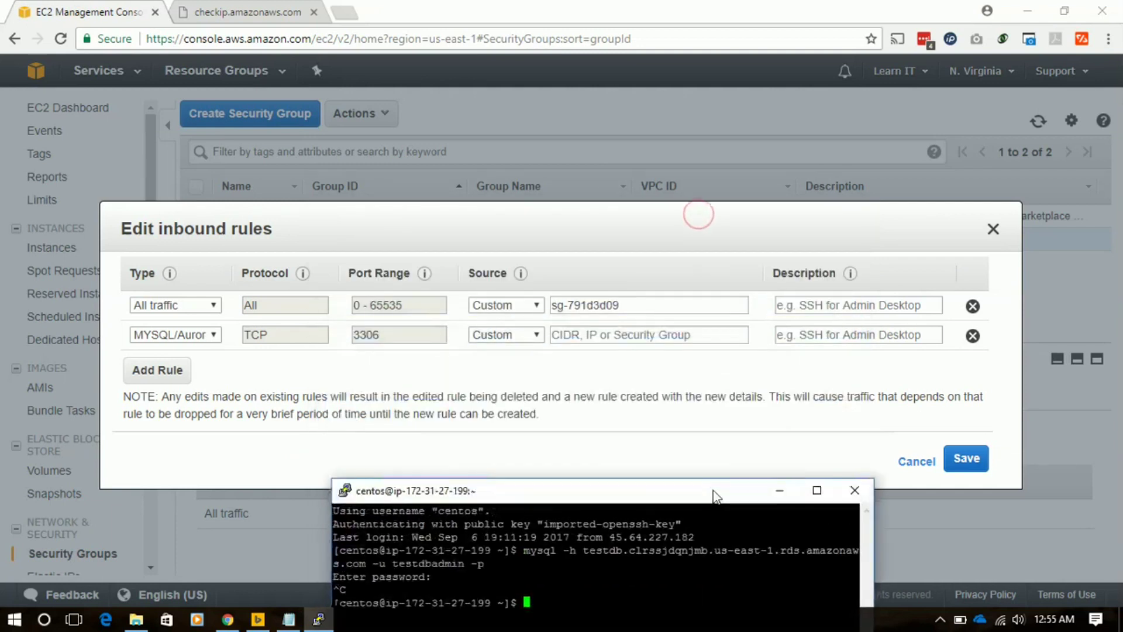
click(676, 334)
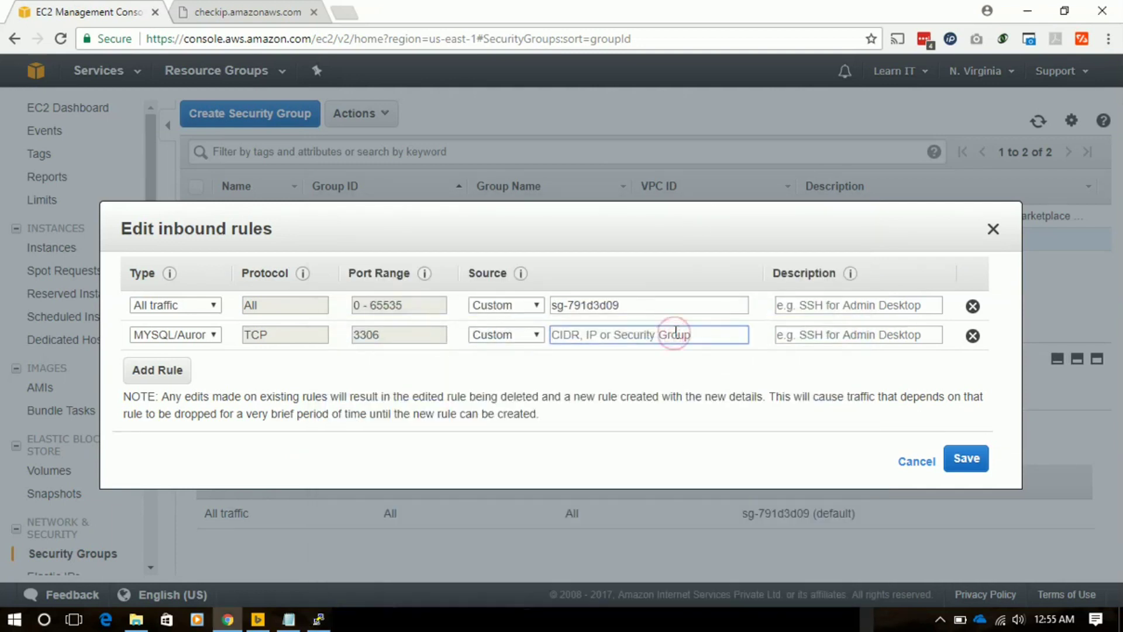
text(172.)
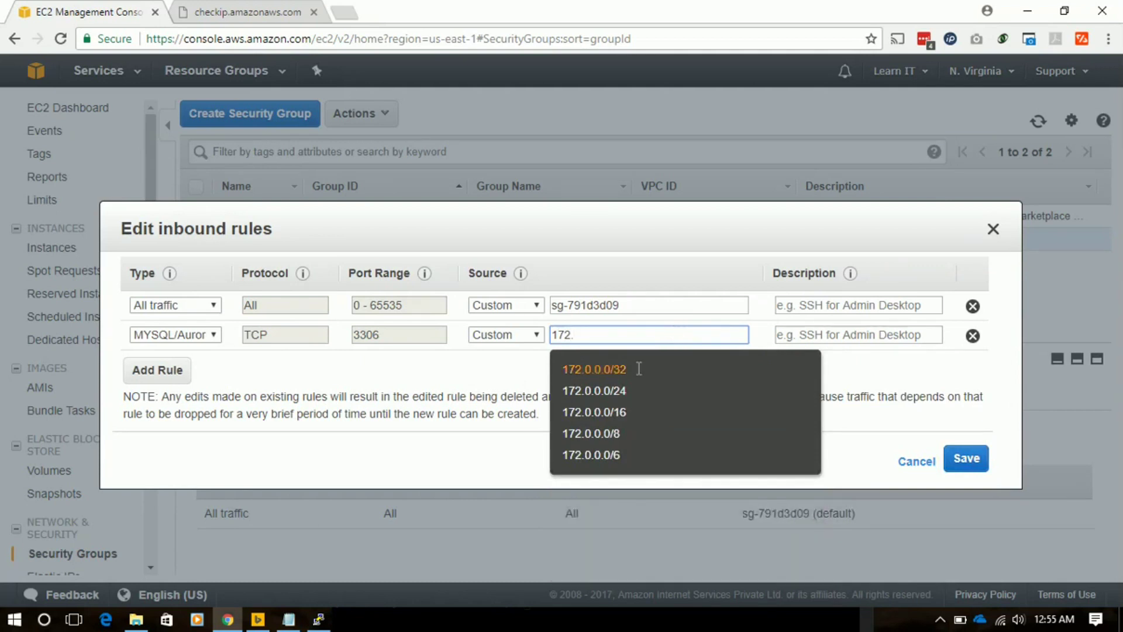
click(319, 620)
click(327, 623)
click(602, 336)
text(31.27.1)
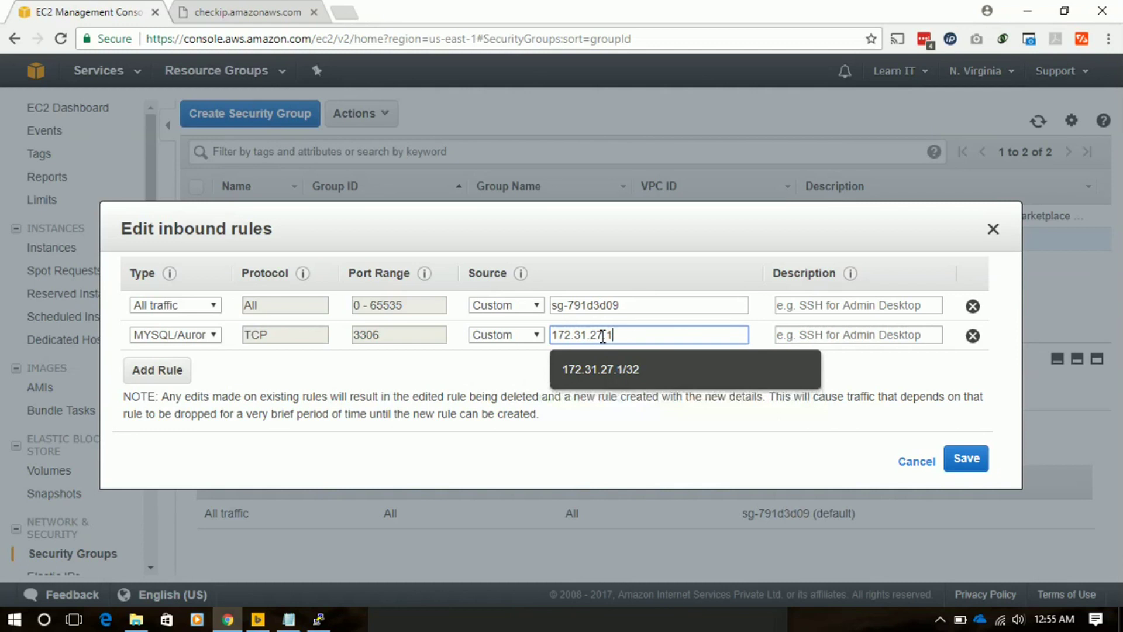
text(99/32)
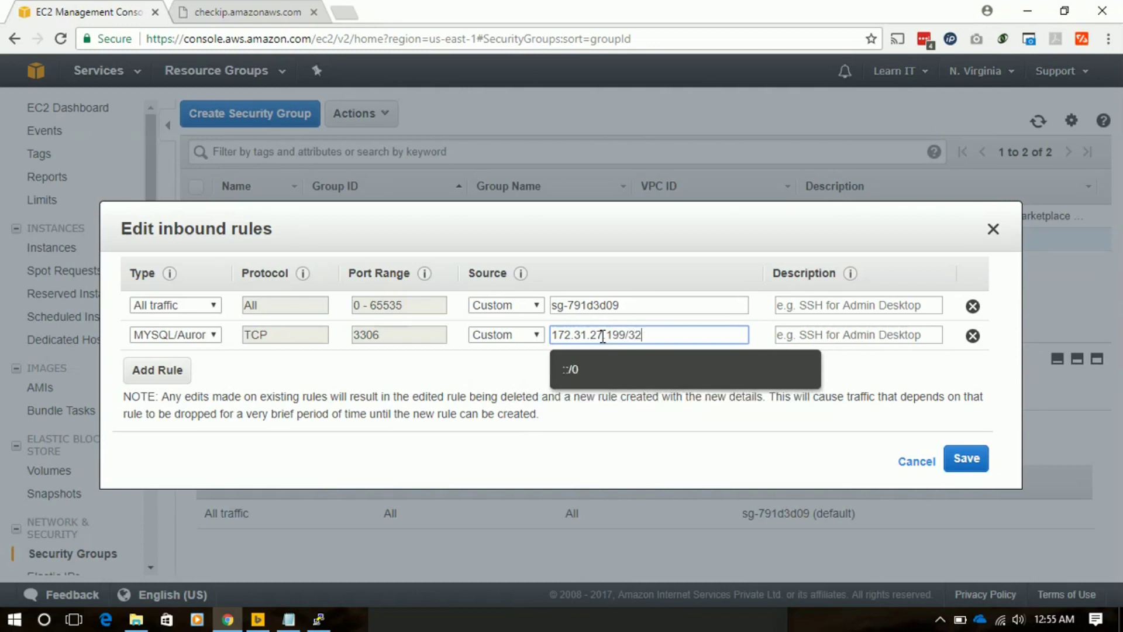
Describe the MYSQL/Aurora rule as EC2 and save the inbound rules
click(822, 336)
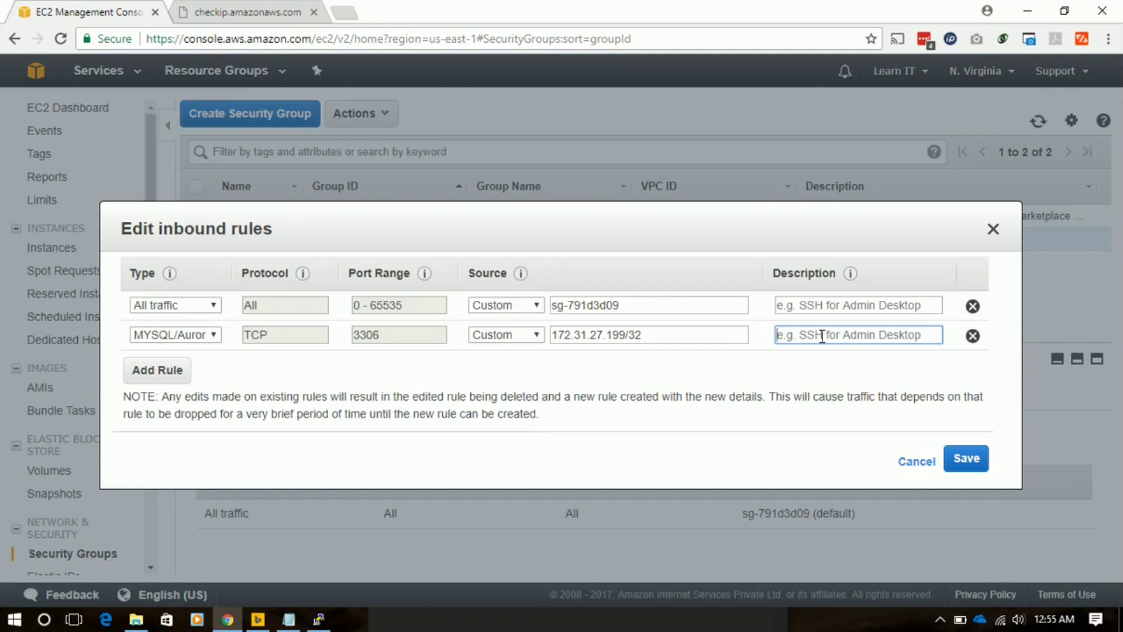
text(EC2)
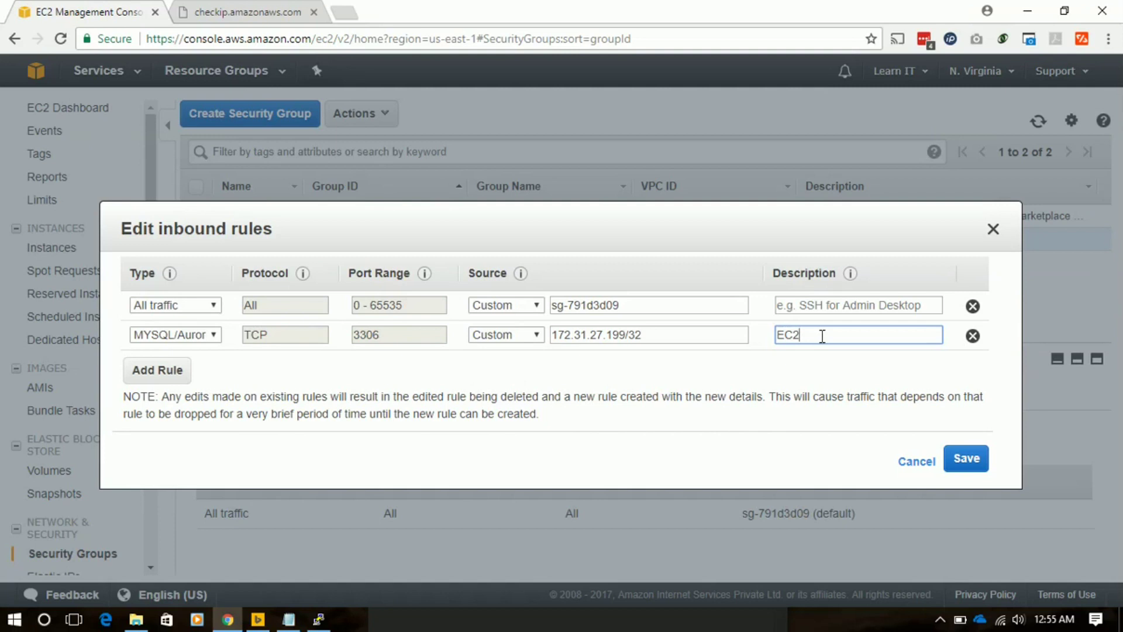
click(978, 465)
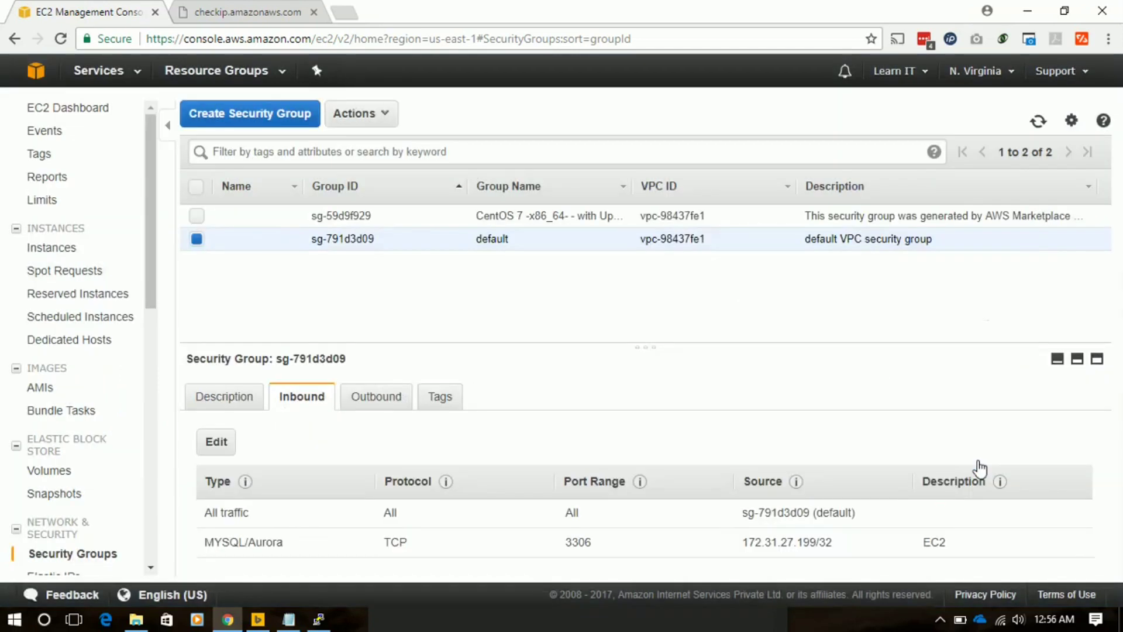
Switch to the PuTTY terminal and rerun the previous mysql command for the testdb endpoint with user testdbadmin
click(319, 619)
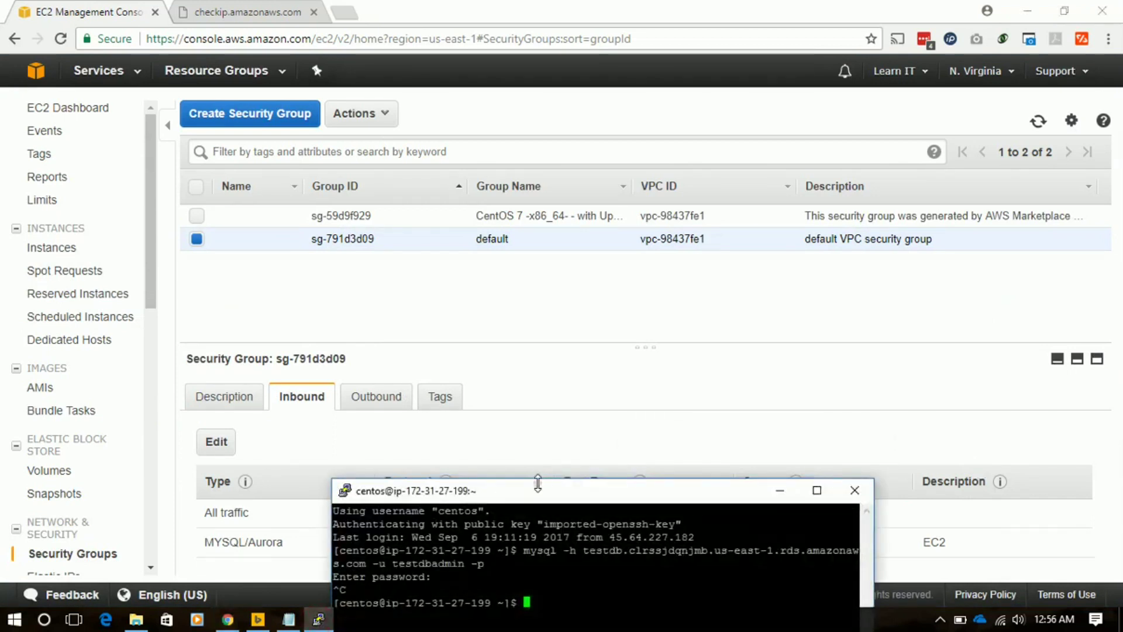
drag(538, 491, 609, 172)
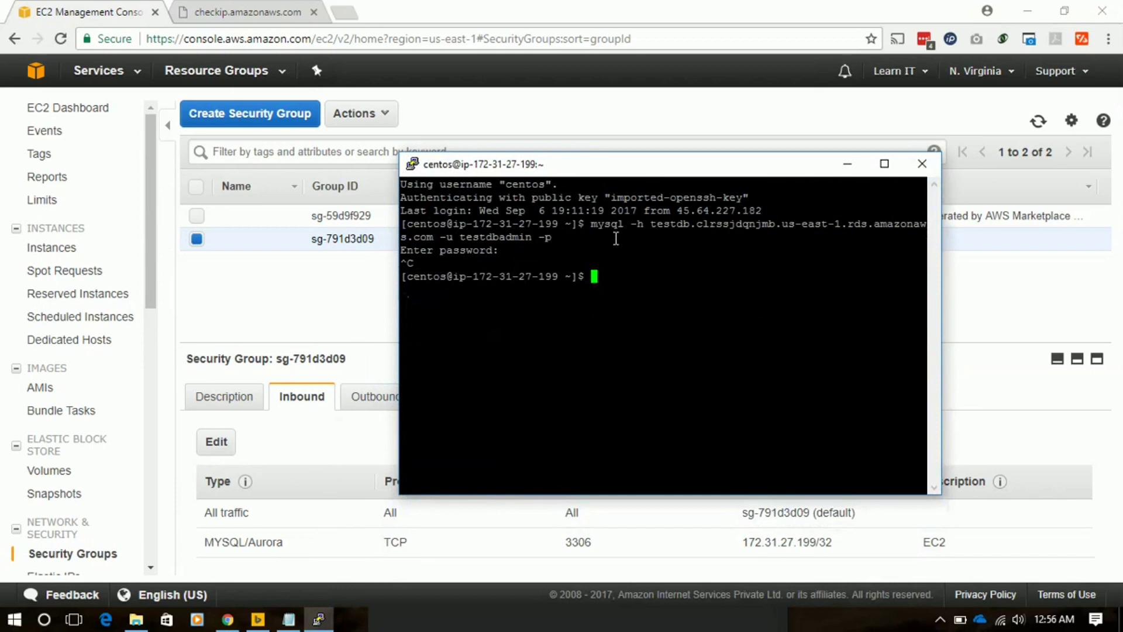
key(Up)
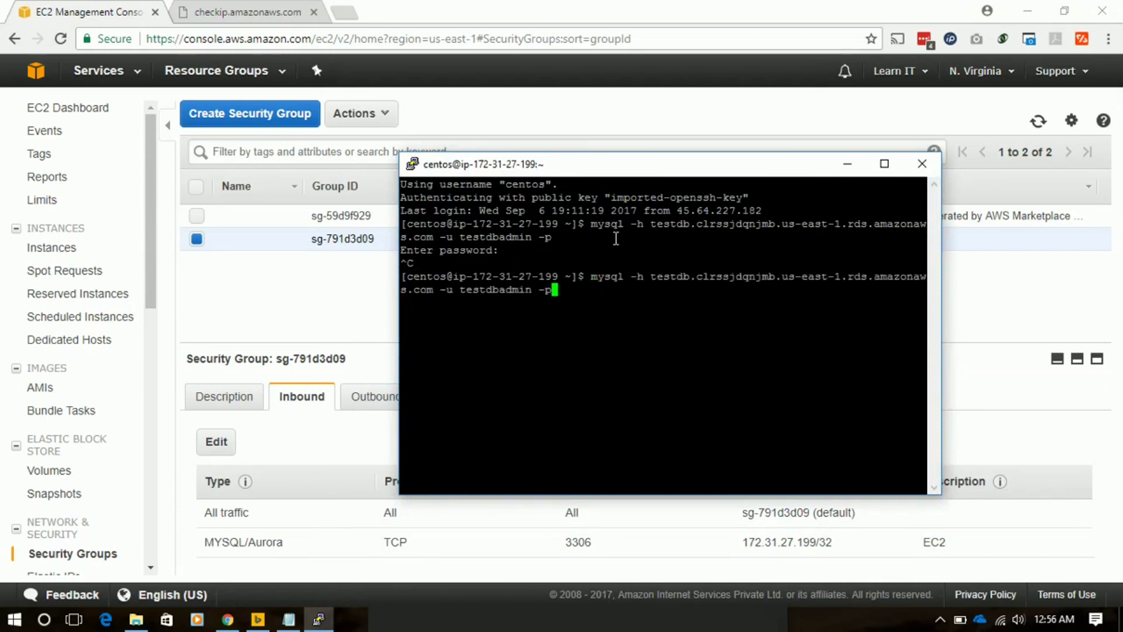
key(Return)
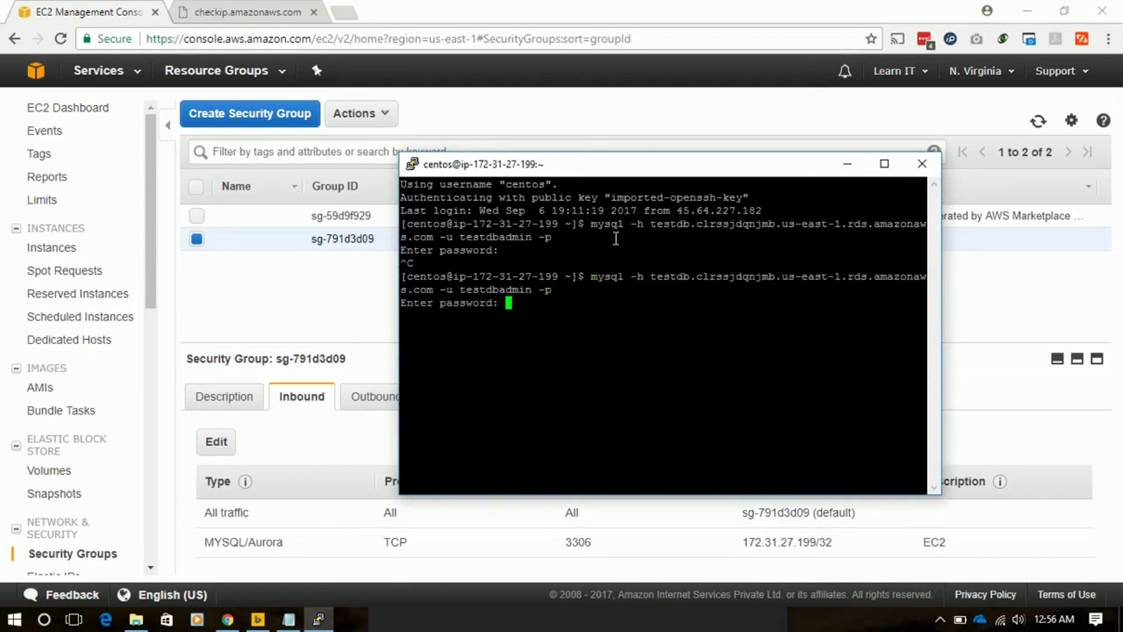
Copy the master password from the Notepad note and submit it at the mysql password prompt to log in to MariaDB
click(288, 620)
right_click(467, 471)
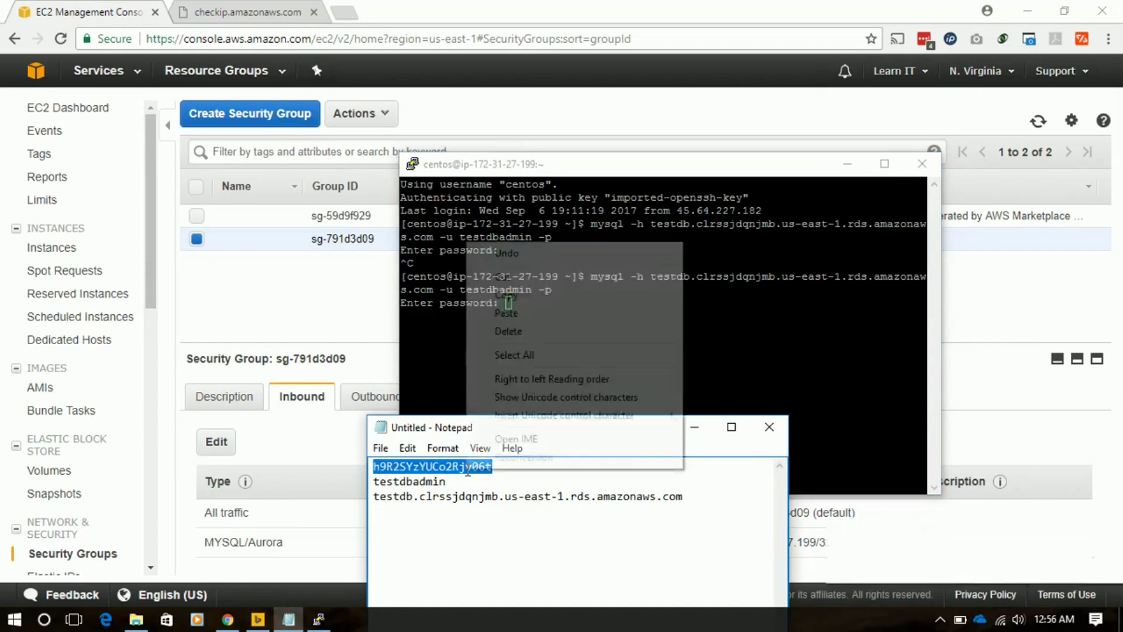
click(523, 293)
click(531, 302)
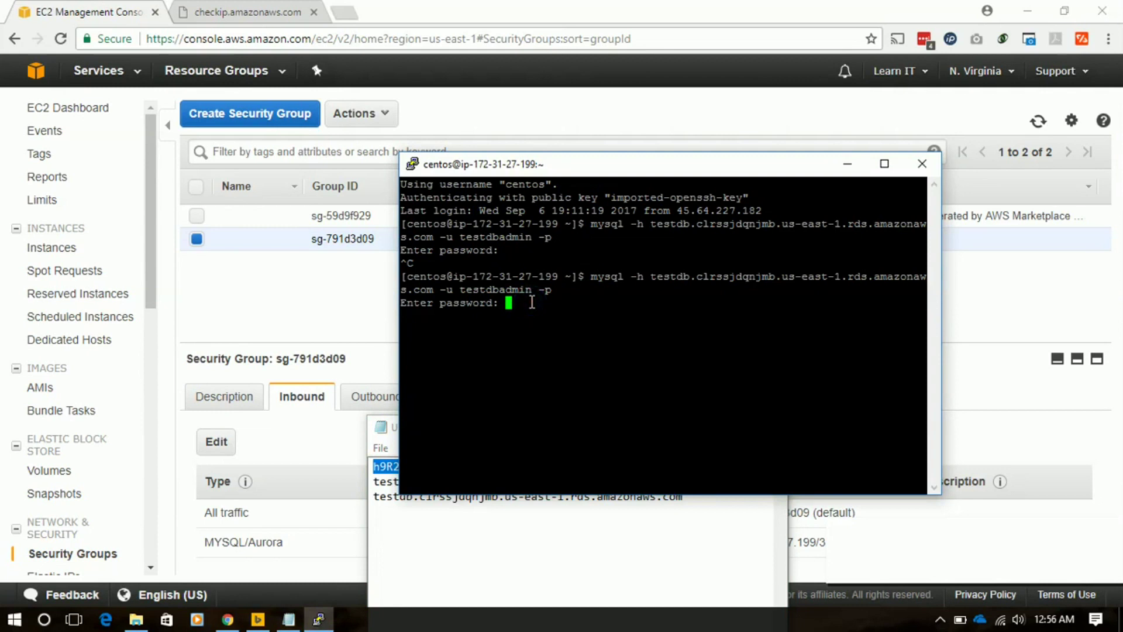
right_click(531, 302)
key(Return)
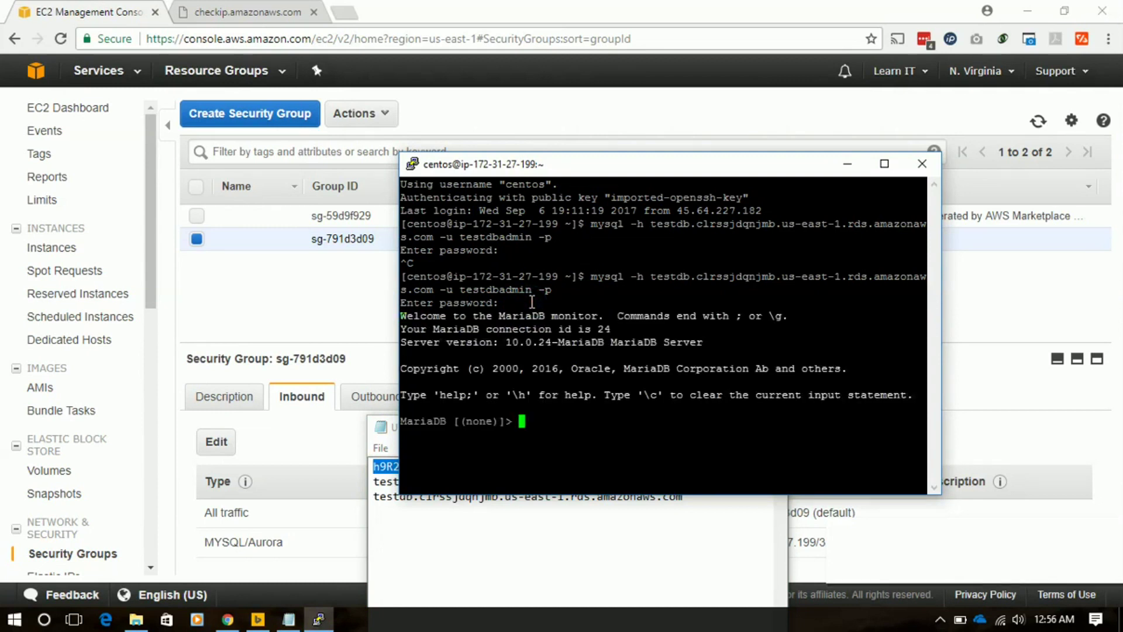